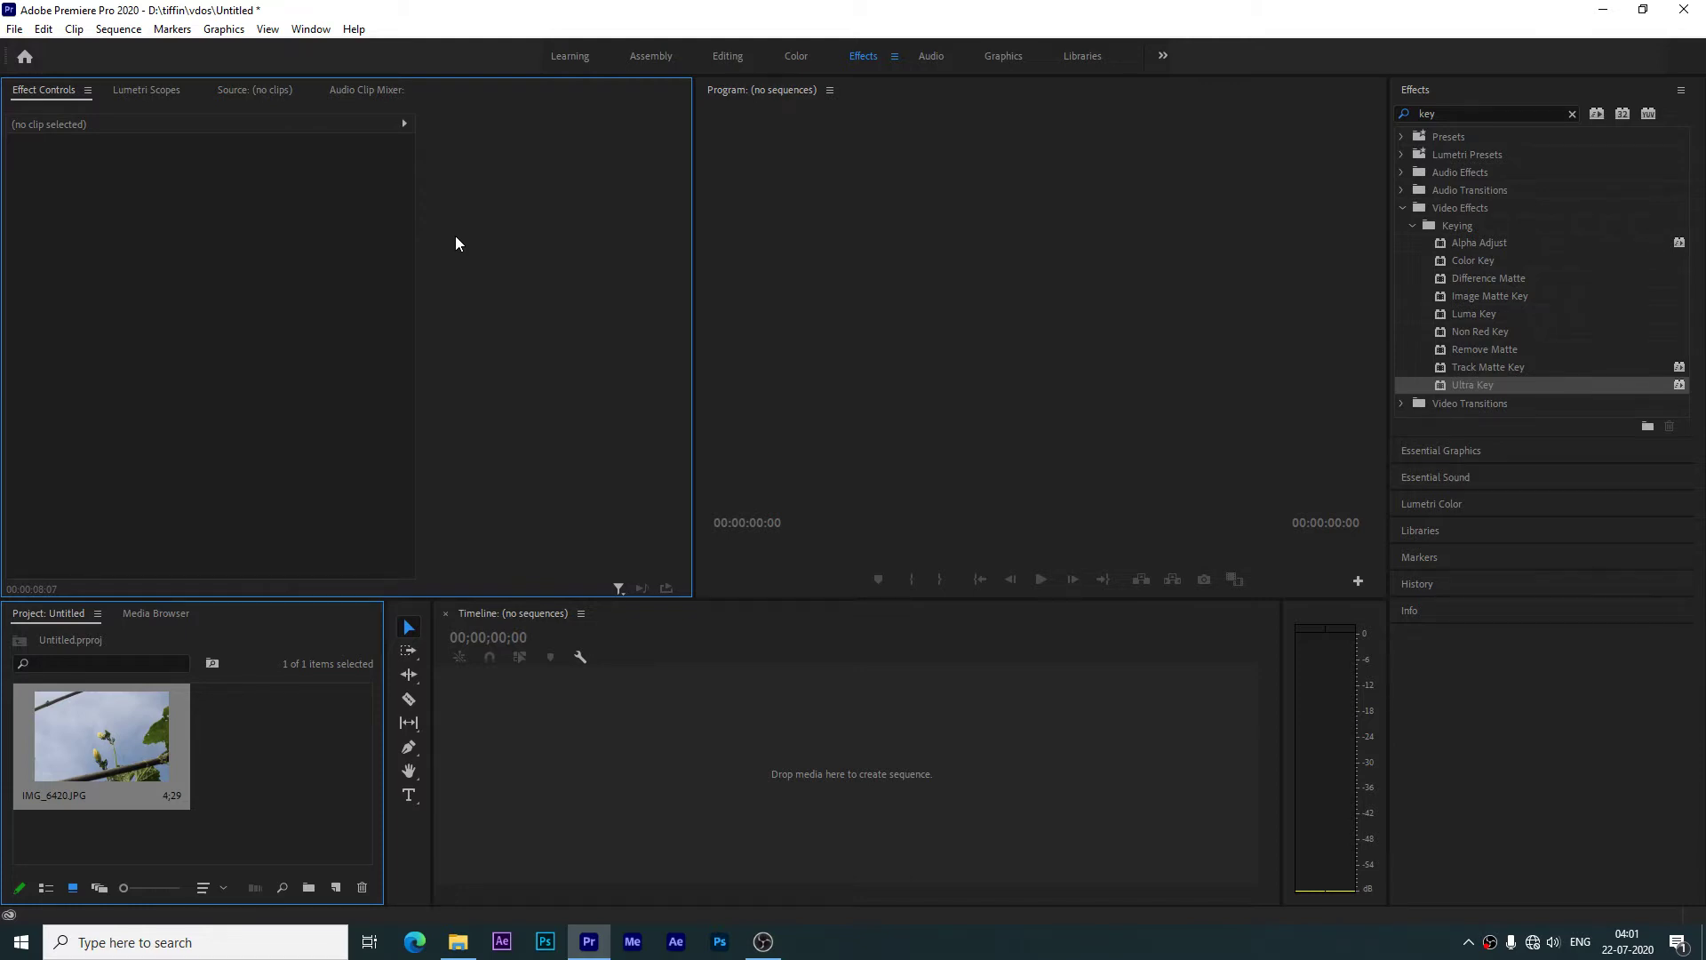
- Minimize Premiere Pro and refresh the desktop
{"action": "left_click", "coordinate": [1604, 10]}
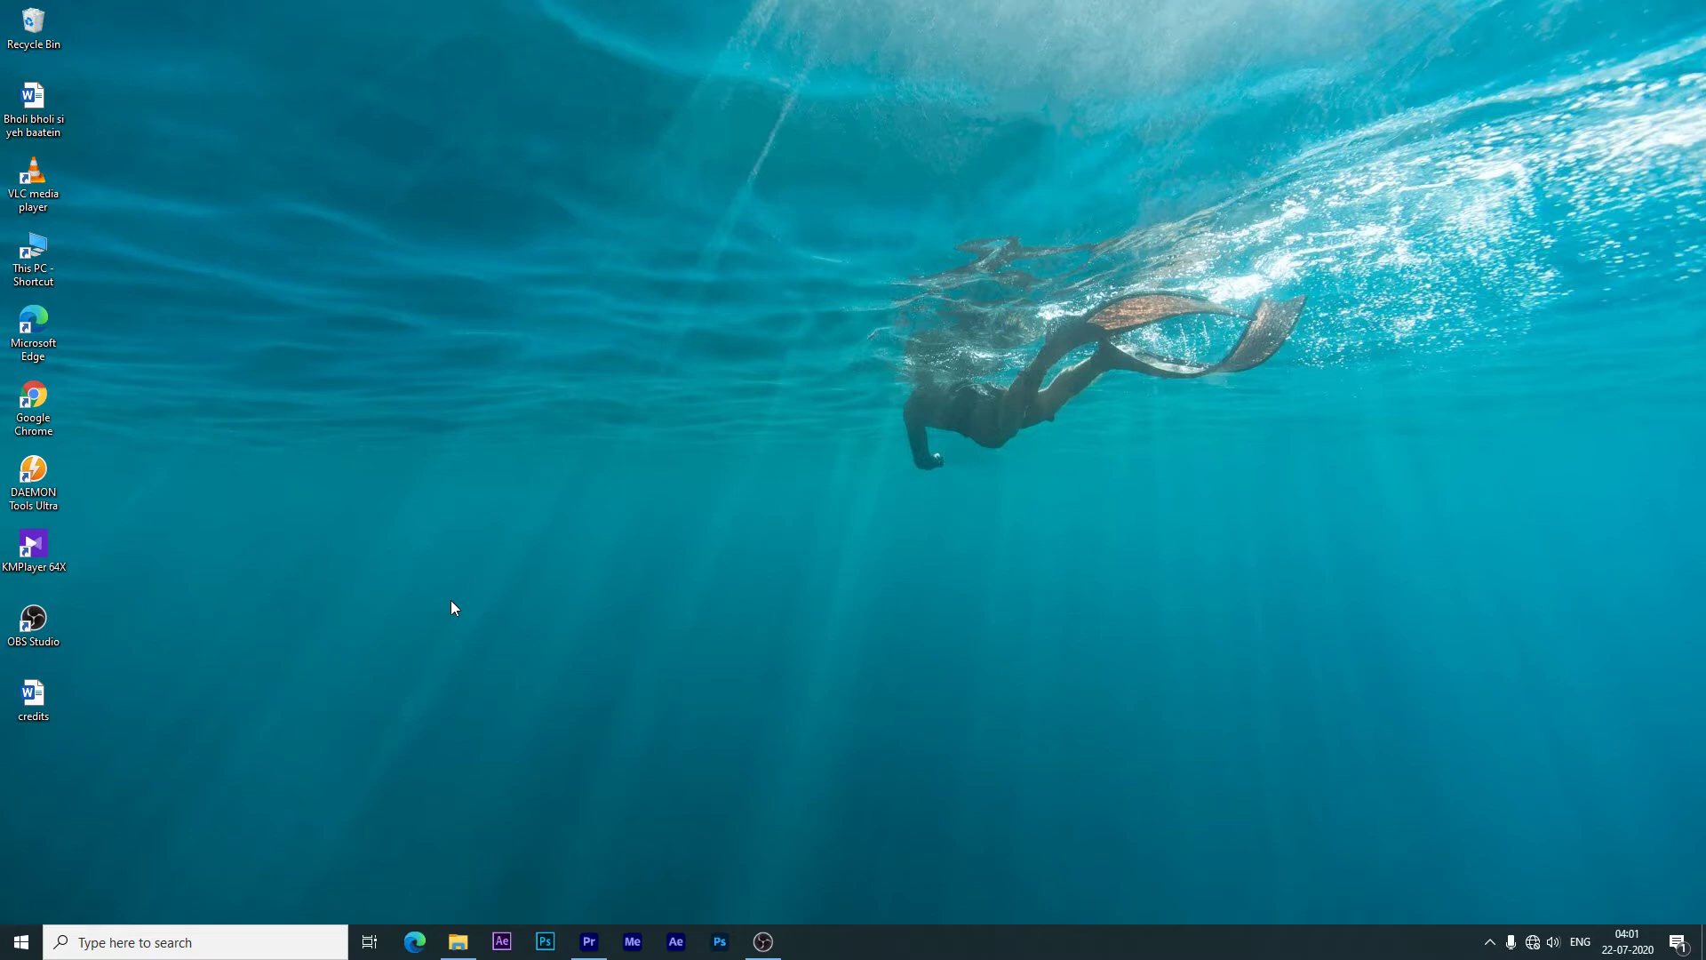
{"action": "right_click", "coordinate": [507, 285]}
{"action": "left_click", "coordinate": [578, 336]}
- In File Explorer, go via Local Disk (E:) to Downloads and select the white pigeon green-screen video
{"action": "left_click", "coordinate": [473, 935]}
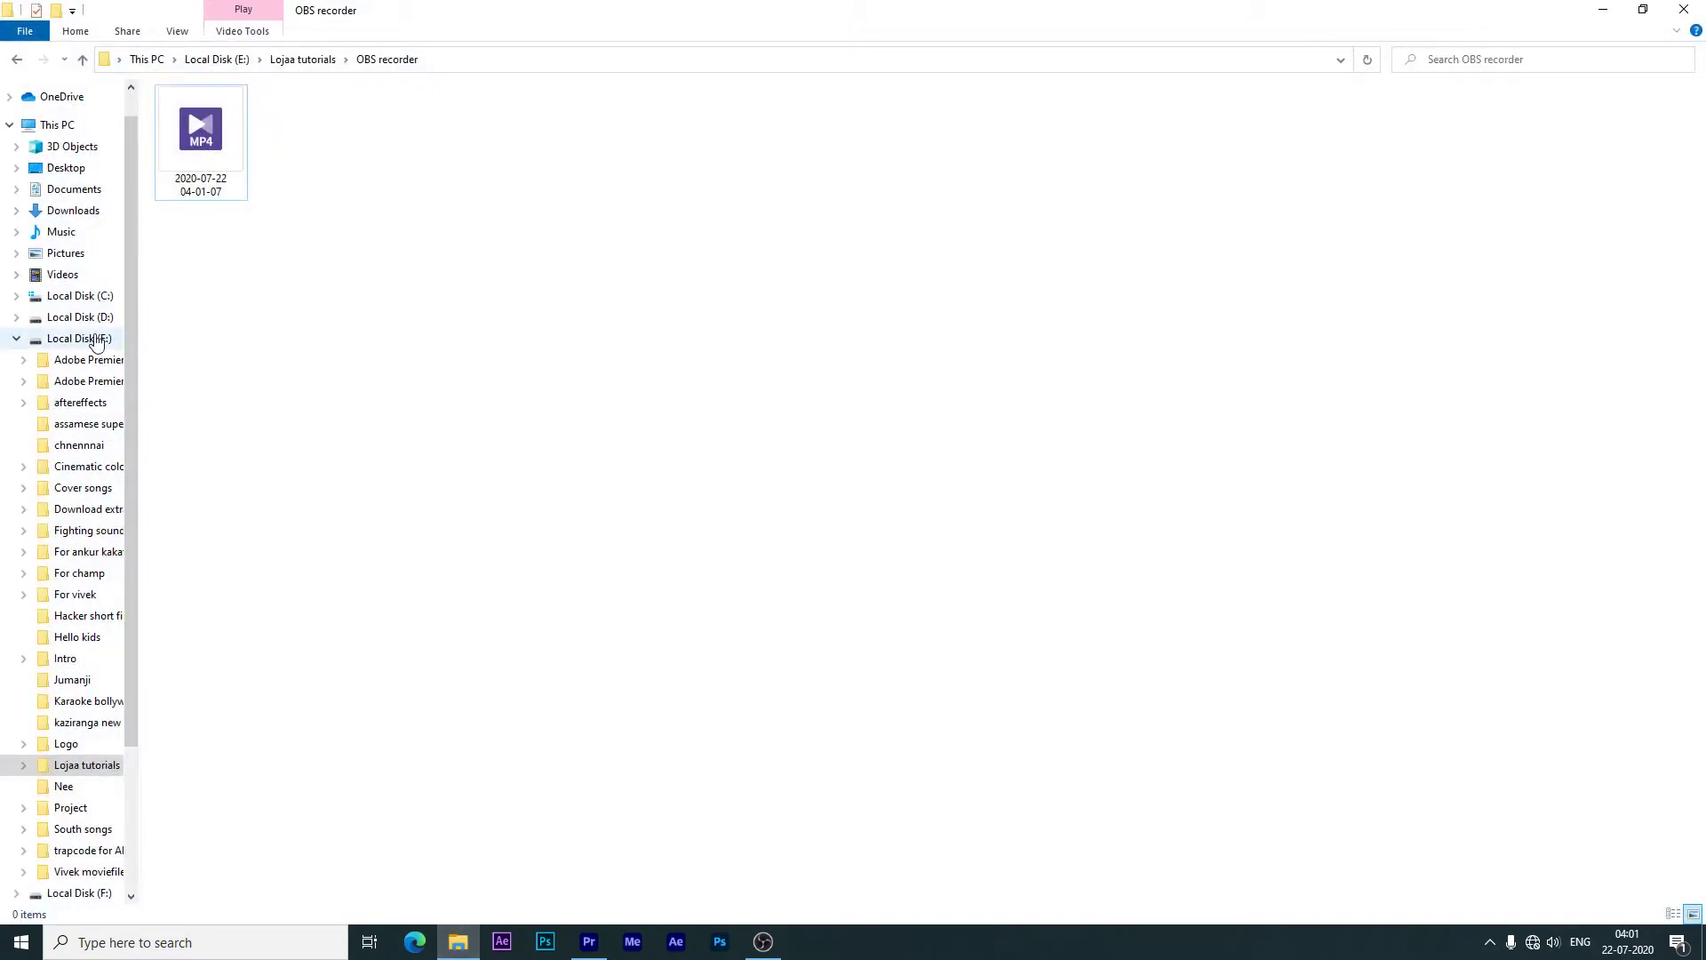
{"action": "left_click", "coordinate": [96, 342]}
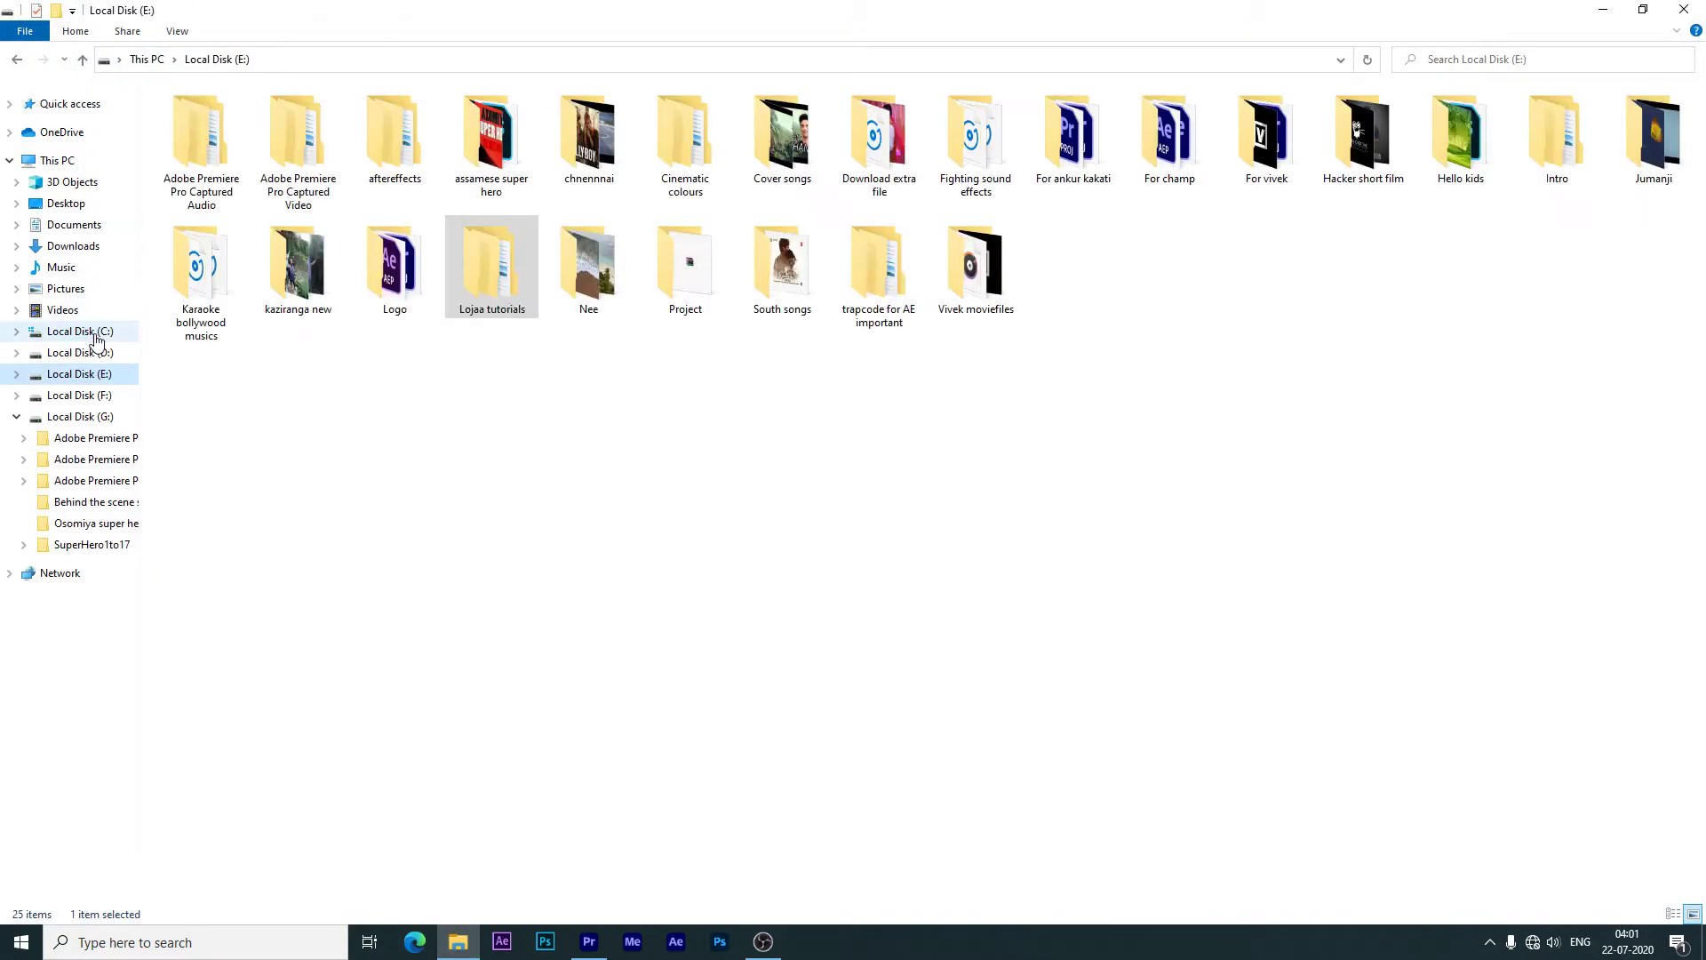
{"action": "double_click", "coordinate": [908, 146]}
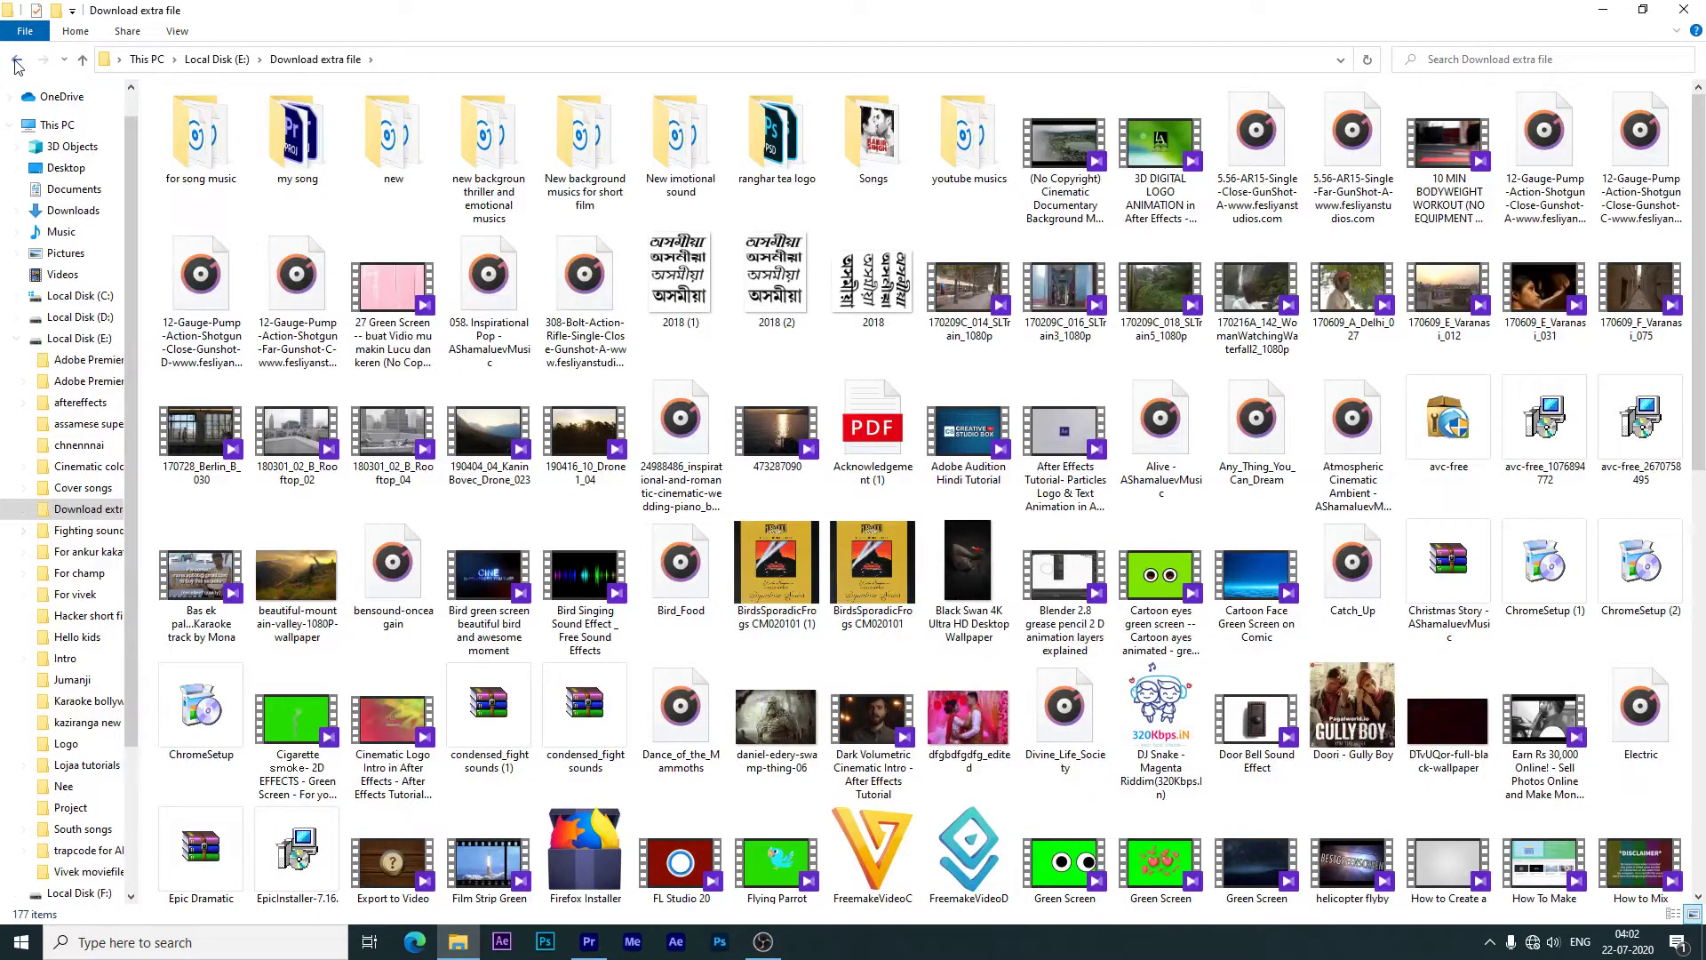
{"action": "left_click", "coordinate": [17, 58]}
{"action": "left_click", "coordinate": [73, 211]}
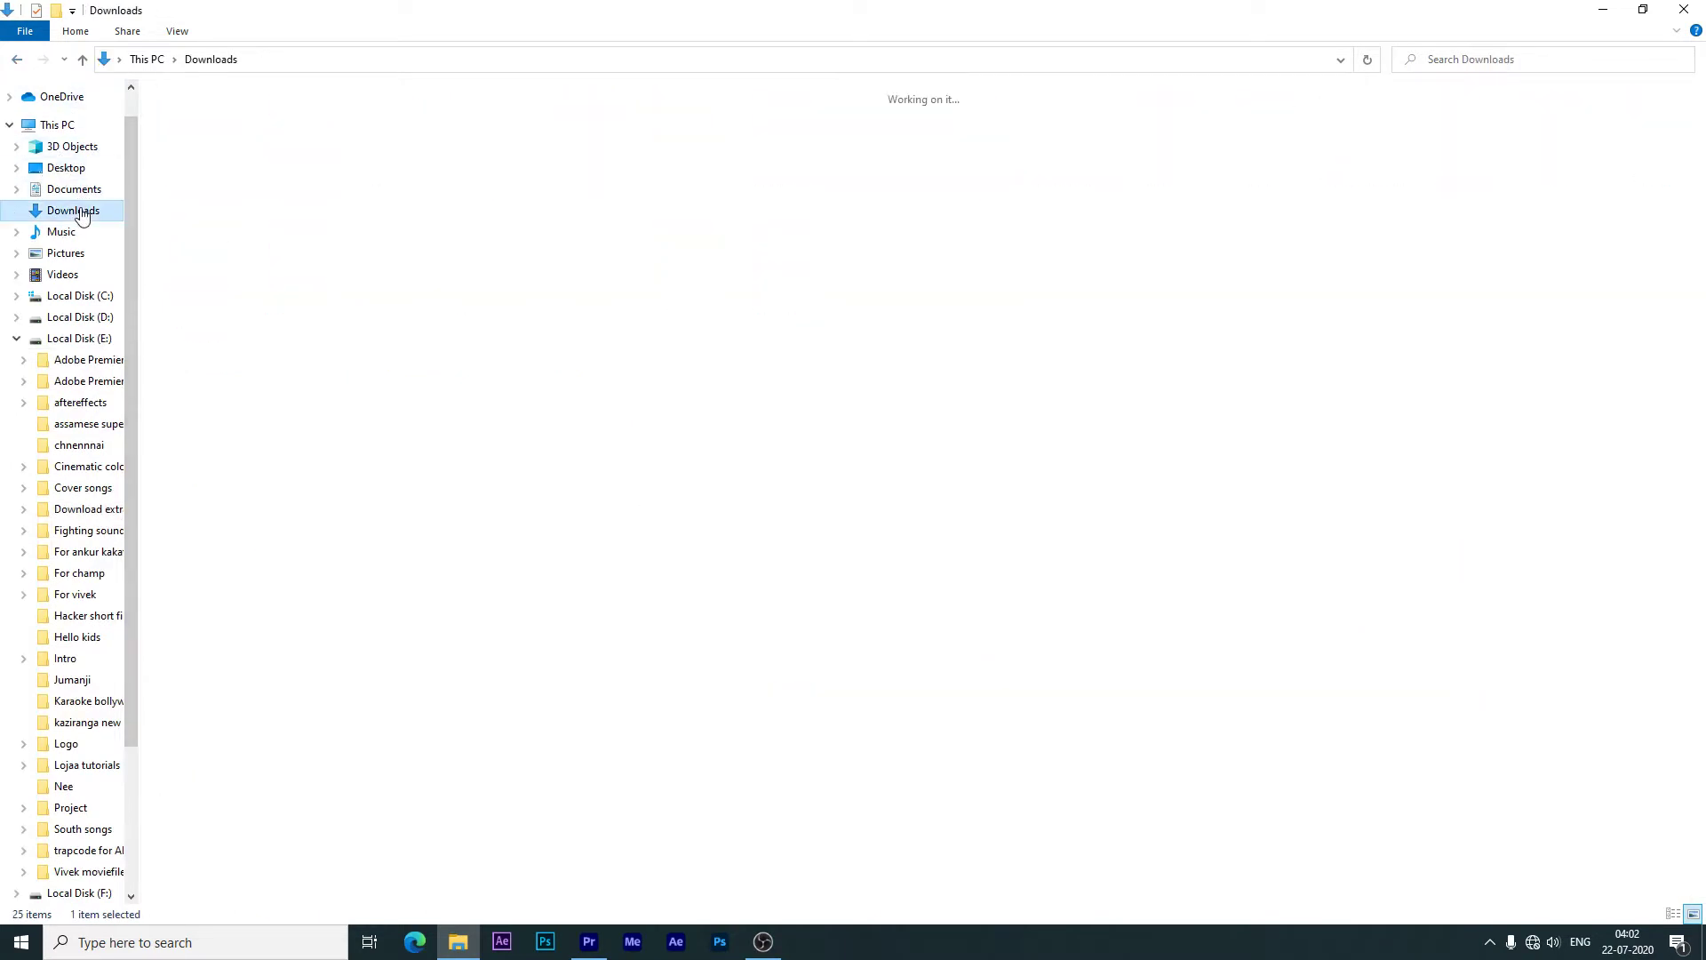
{"action": "left_click", "coordinate": [1357, 521]}
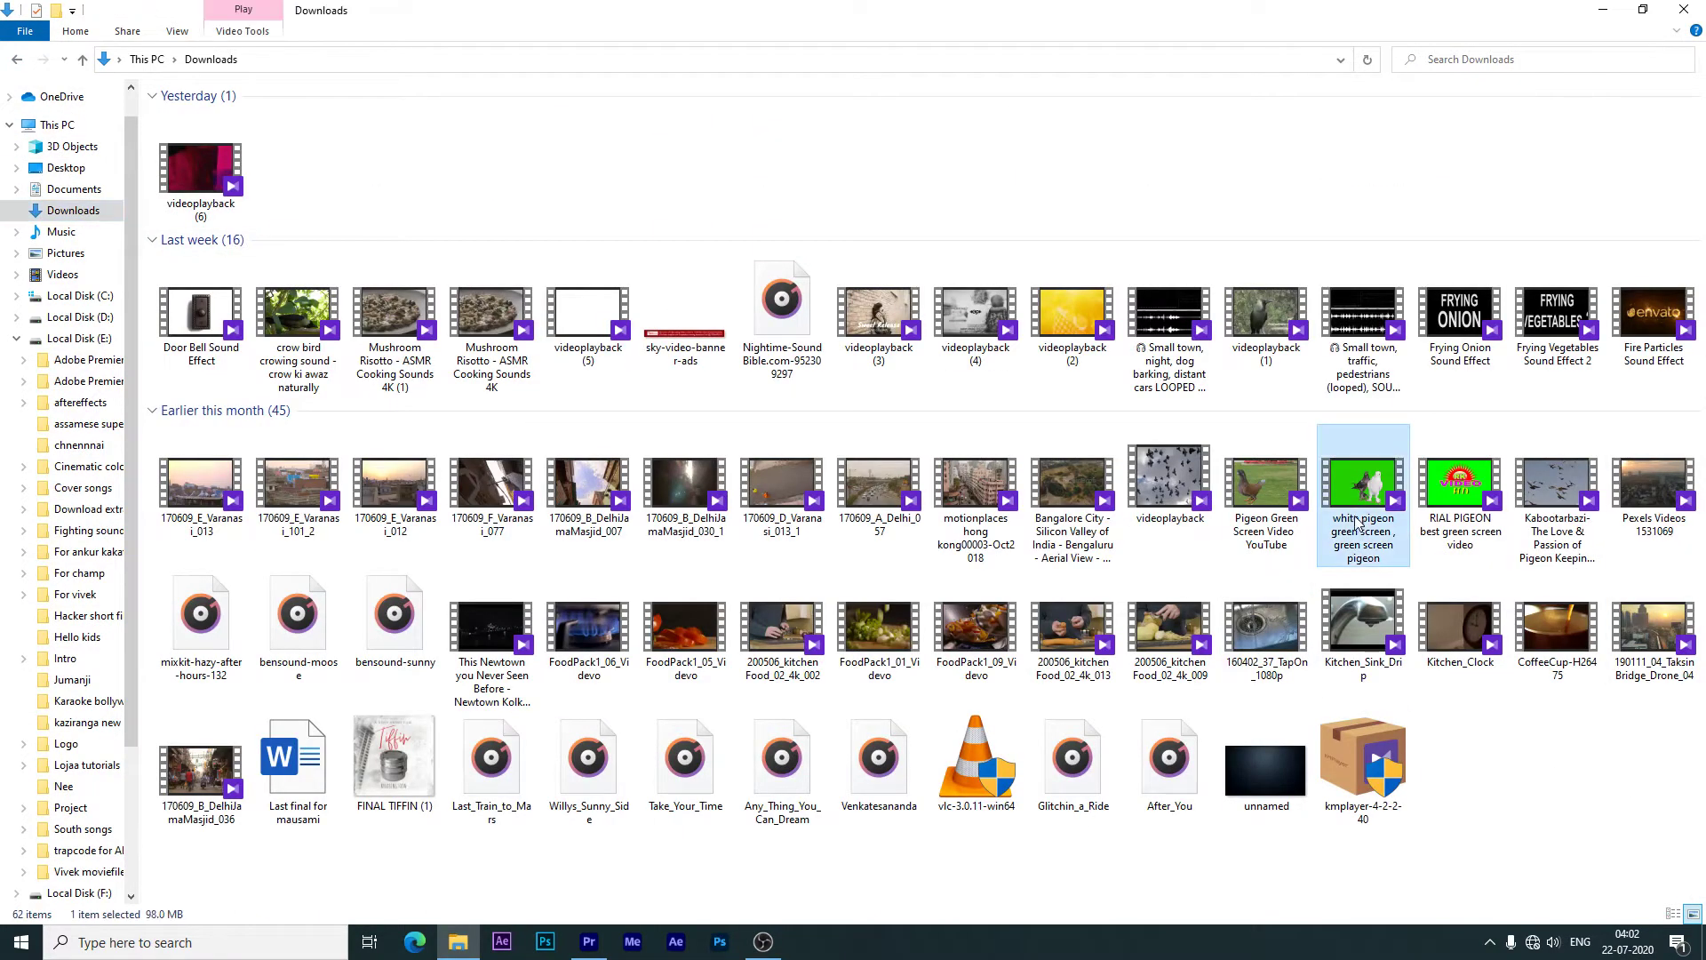
- Import the pigeon clip, widen the Program Monitor, and build an IMG_6420 sequence from the photo
{"action": "mouse_move", "coordinate": [1369, 487]}
{"action": "left_mouse_down"}
{"action": "mouse_move", "coordinate": [590, 915]}
{"action": "mouse_move", "coordinate": [297, 813]}
{"action": "left_mouse_up"}
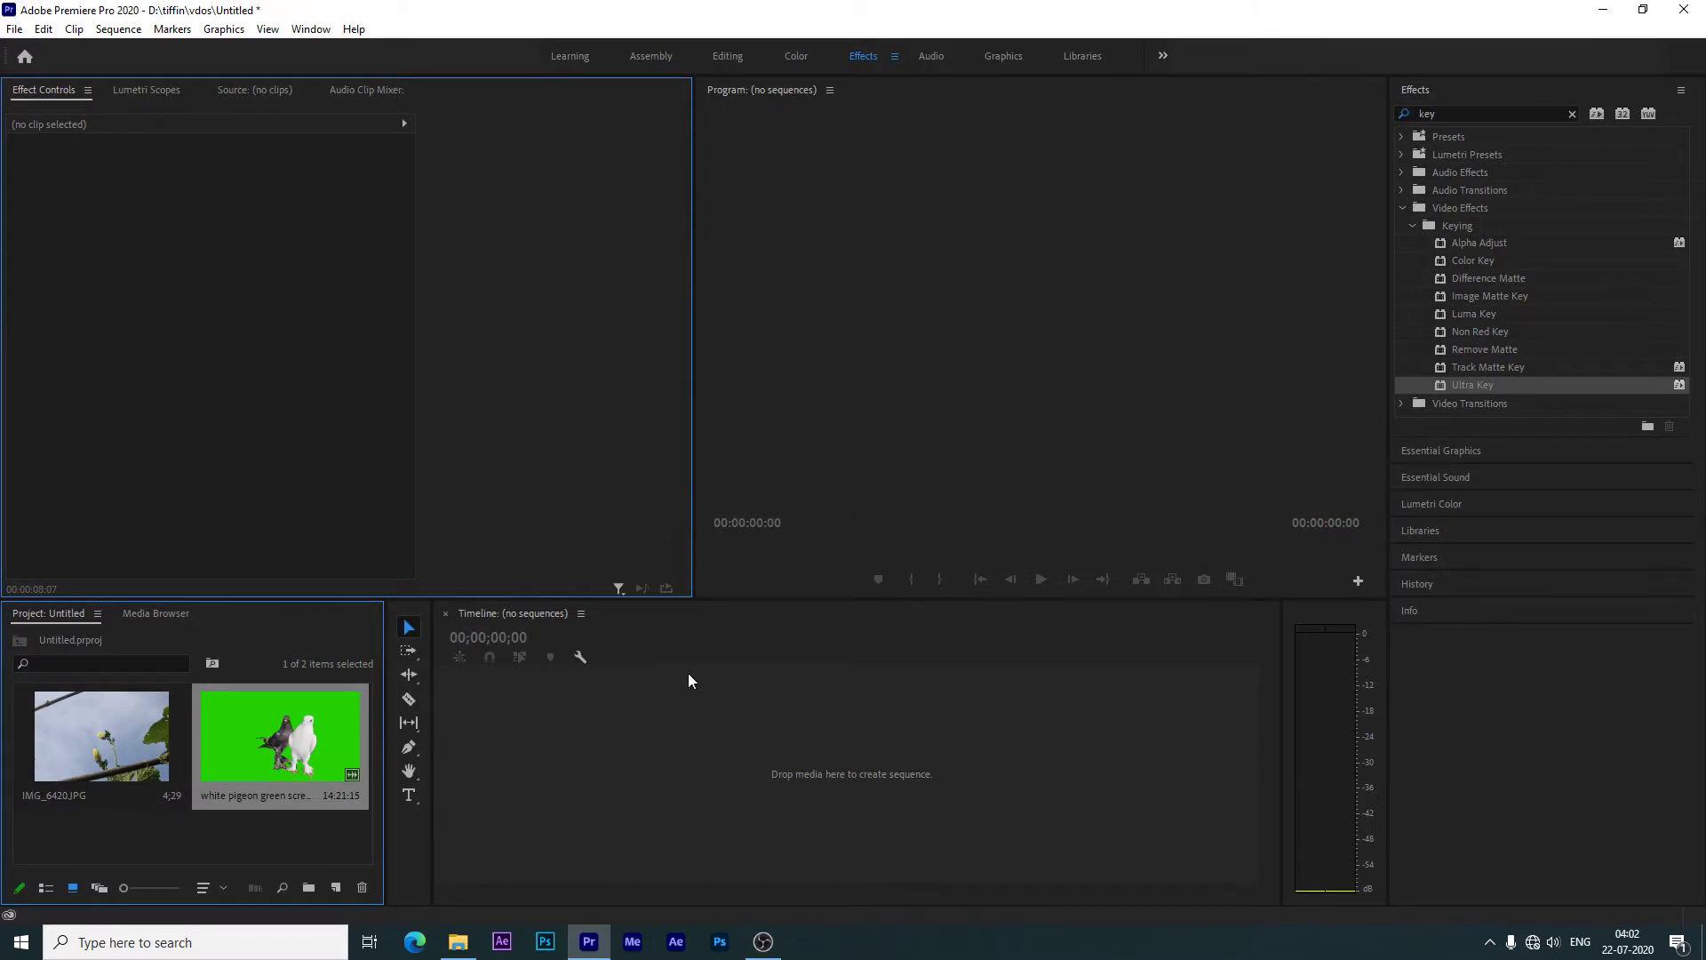
{"action": "left_click_drag", "start_coordinate": [693, 240], "coordinate": [524, 240]}
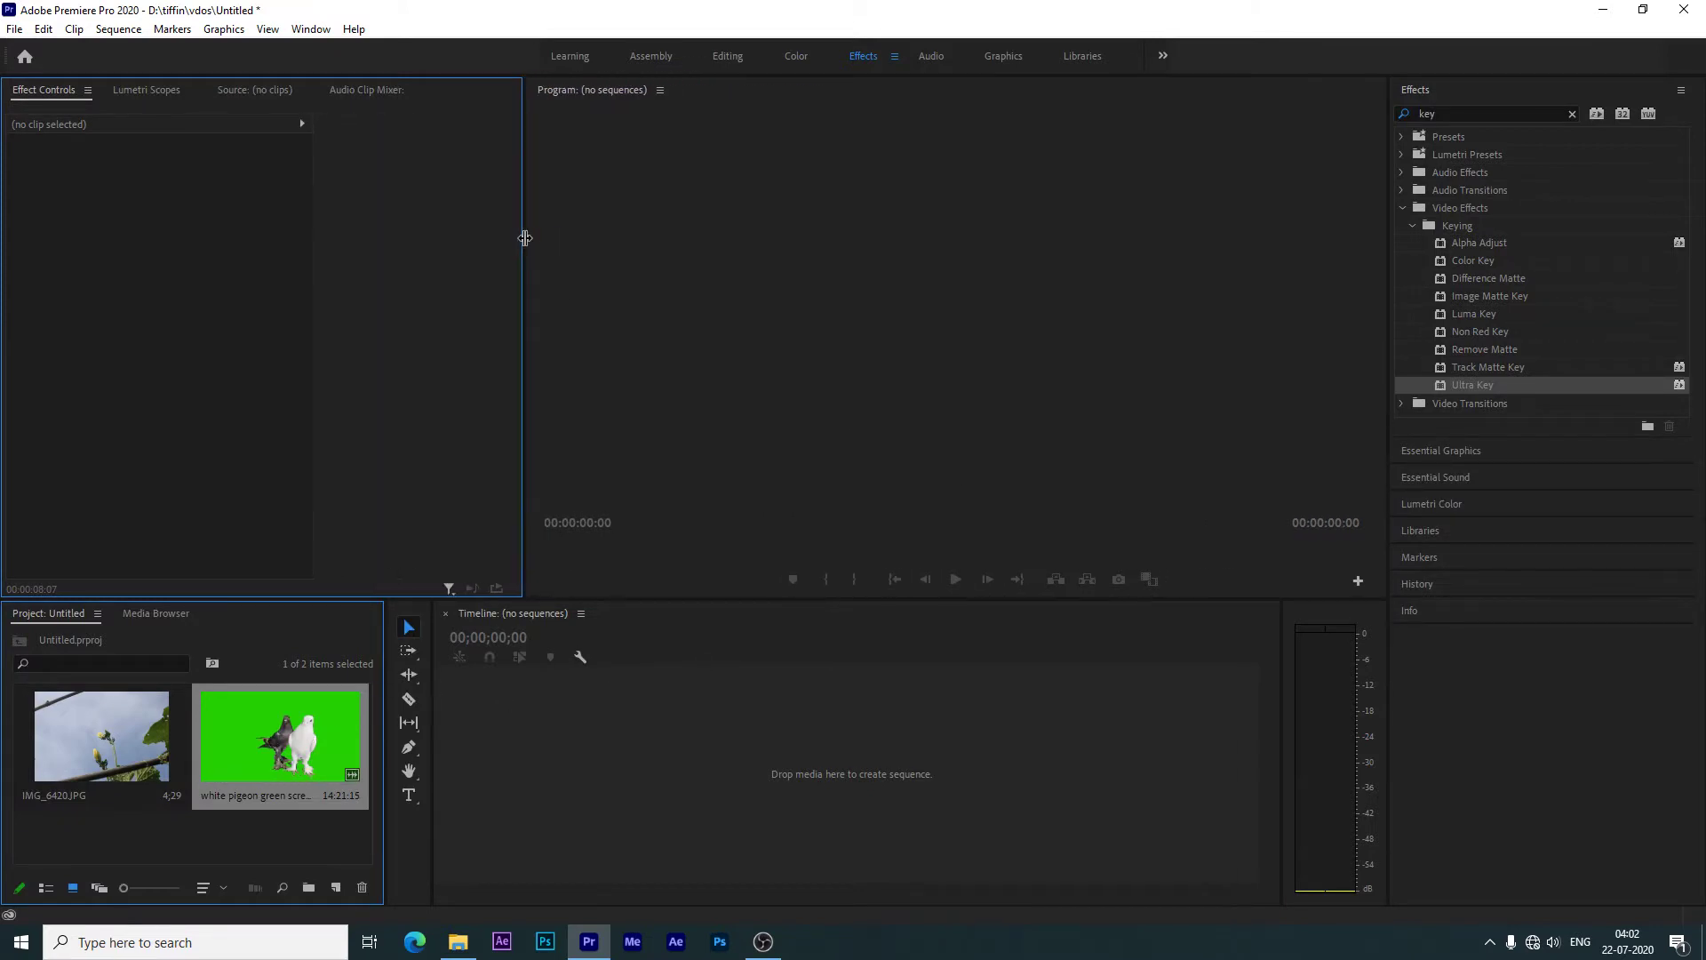
{"action": "left_click_drag", "start_coordinate": [101, 747], "coordinate": [564, 789]}
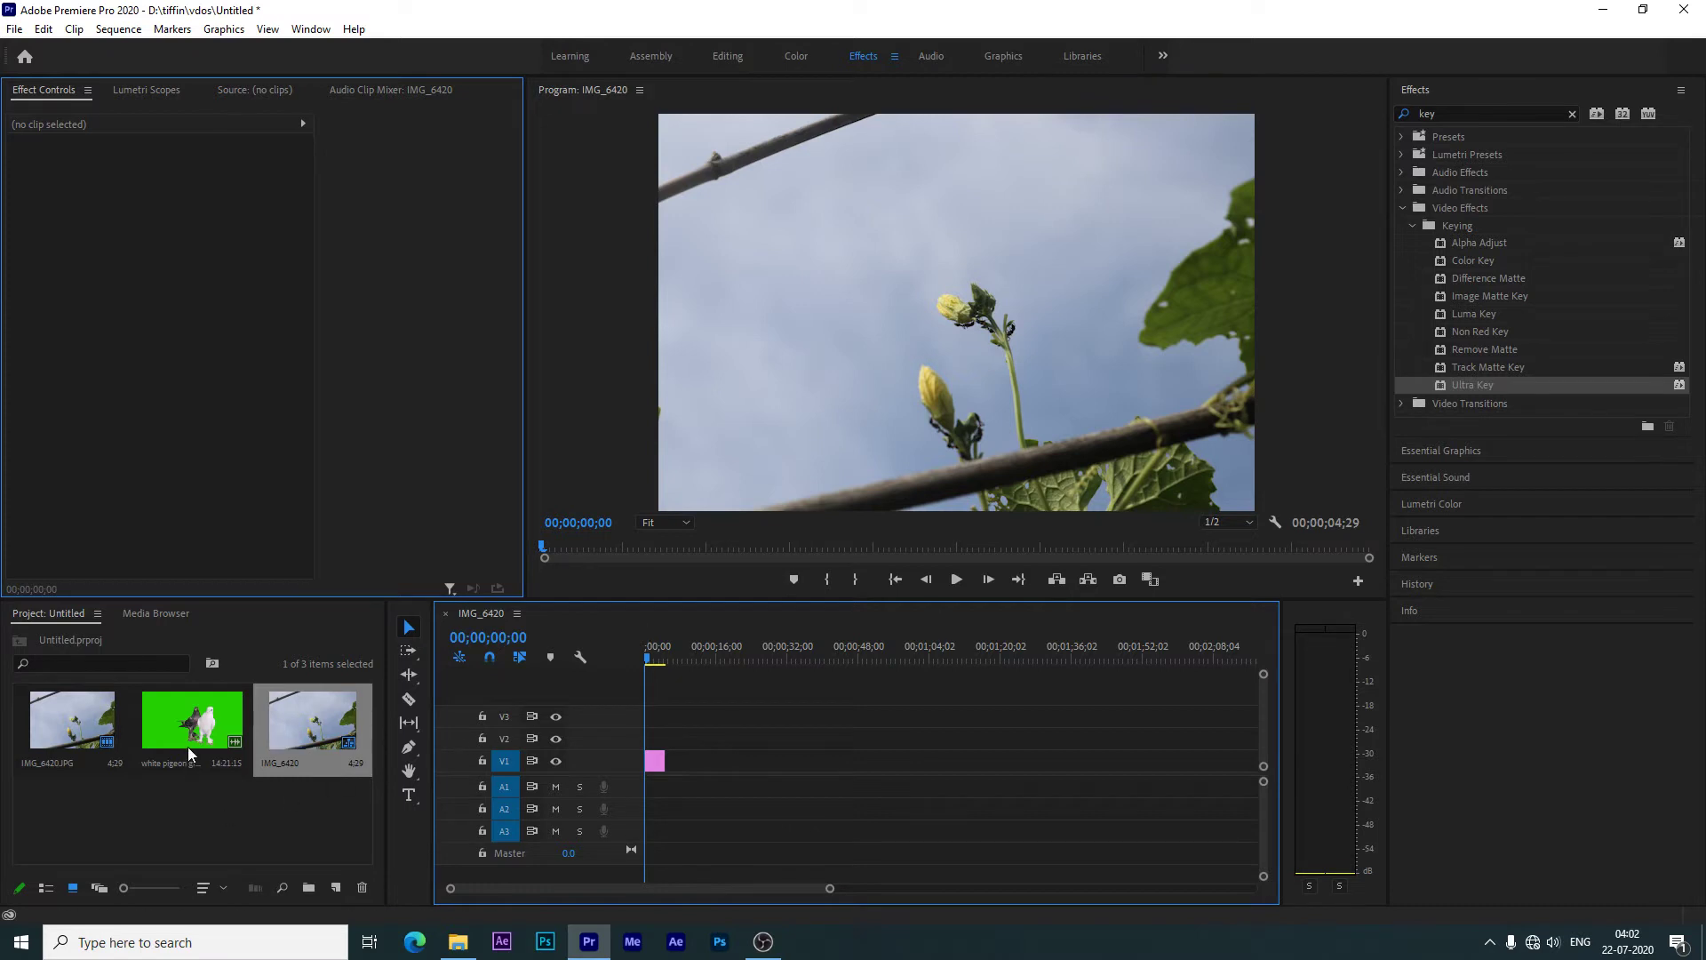
- Place the pigeon clip on V2 above the sky photo and trim its end to the playhead
{"action": "left_click_drag", "start_coordinate": [178, 731], "coordinate": [782, 751]}
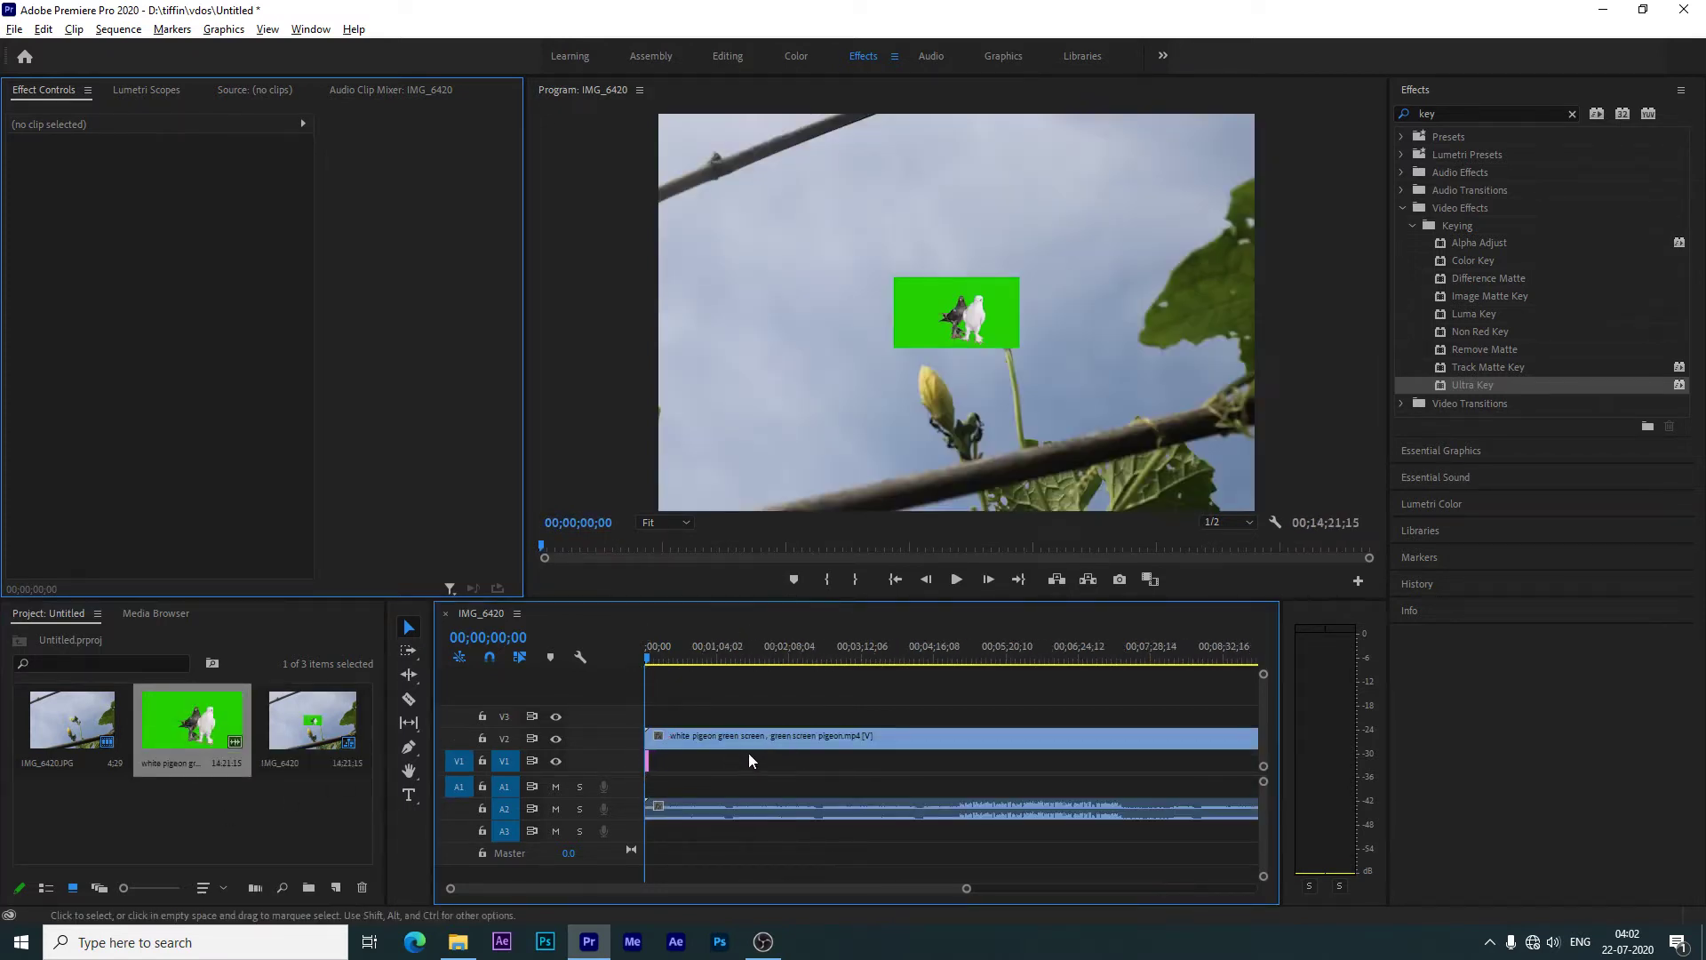
{"action": "left_click", "coordinate": [650, 658]}
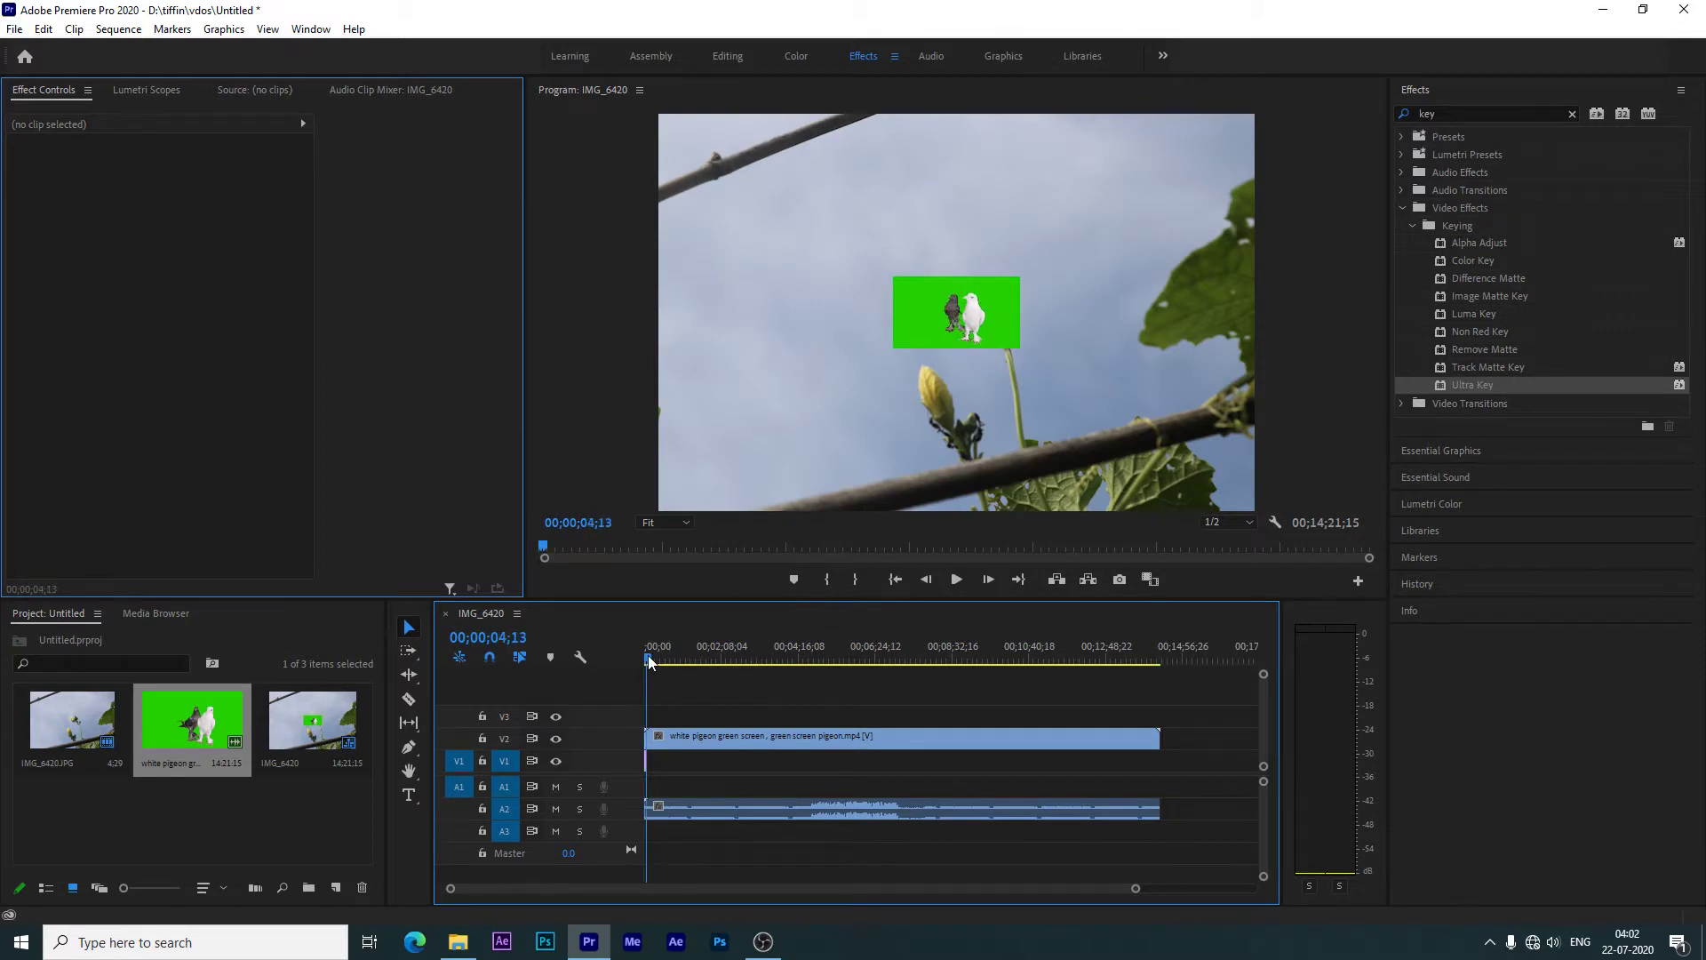
{"action": "left_click_drag", "start_coordinate": [649, 654], "coordinate": [658, 659]}
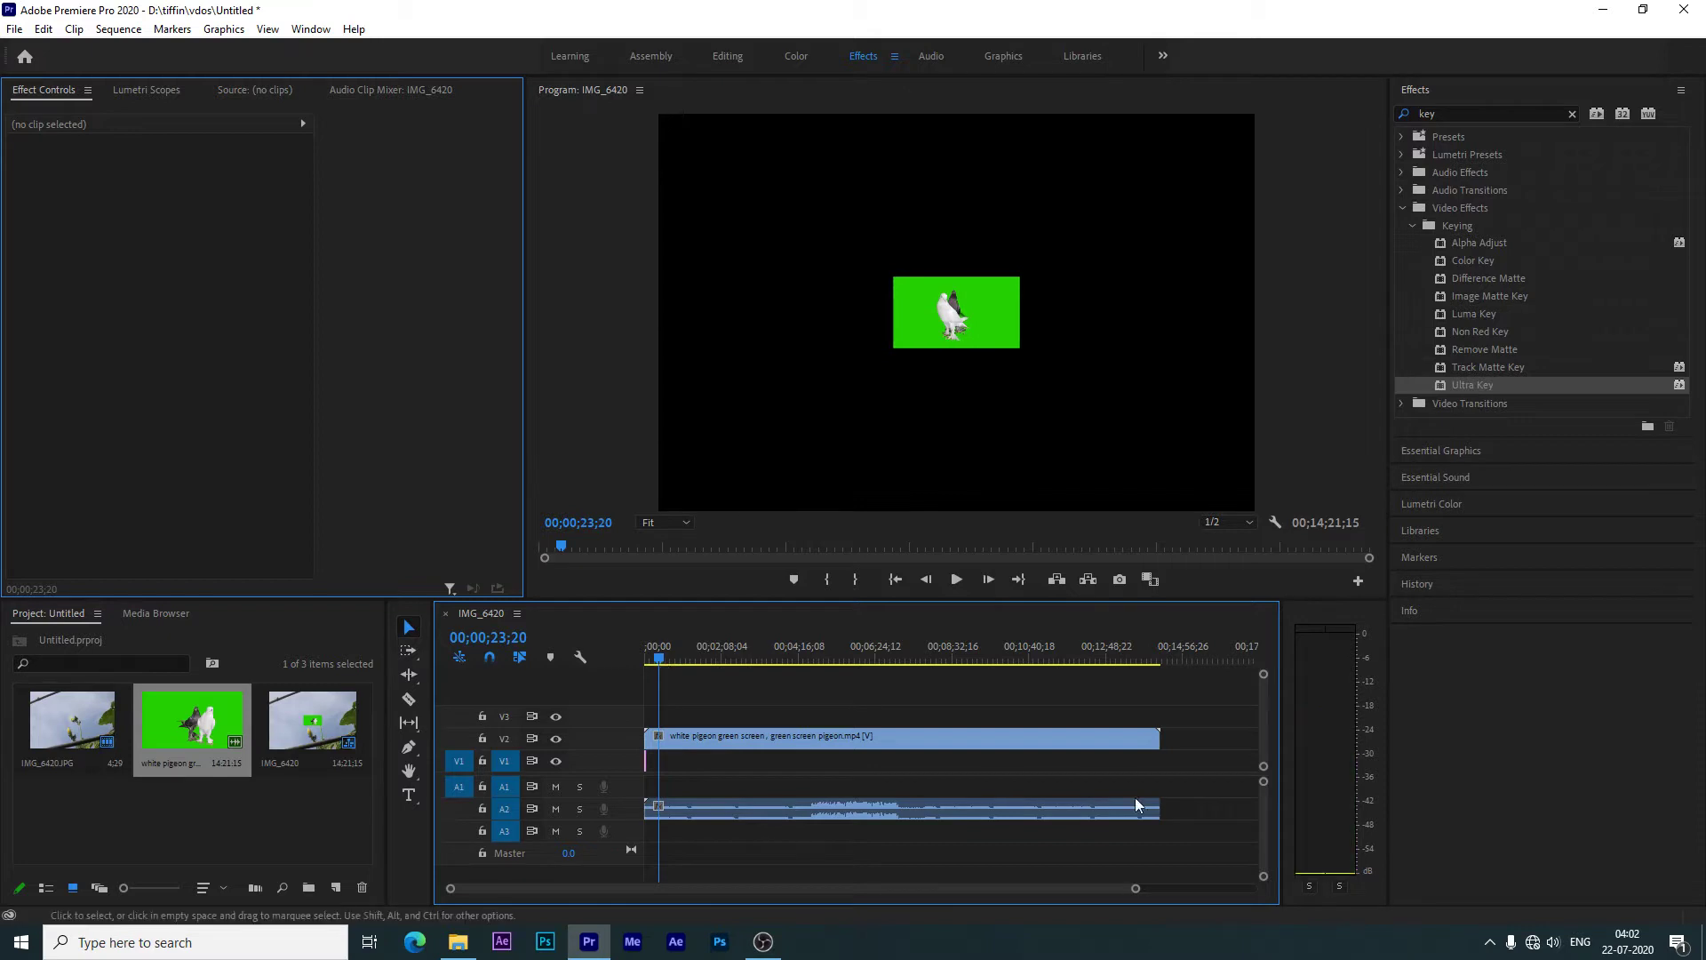
{"action": "left_click_drag", "start_coordinate": [1172, 743], "coordinate": [658, 743]}
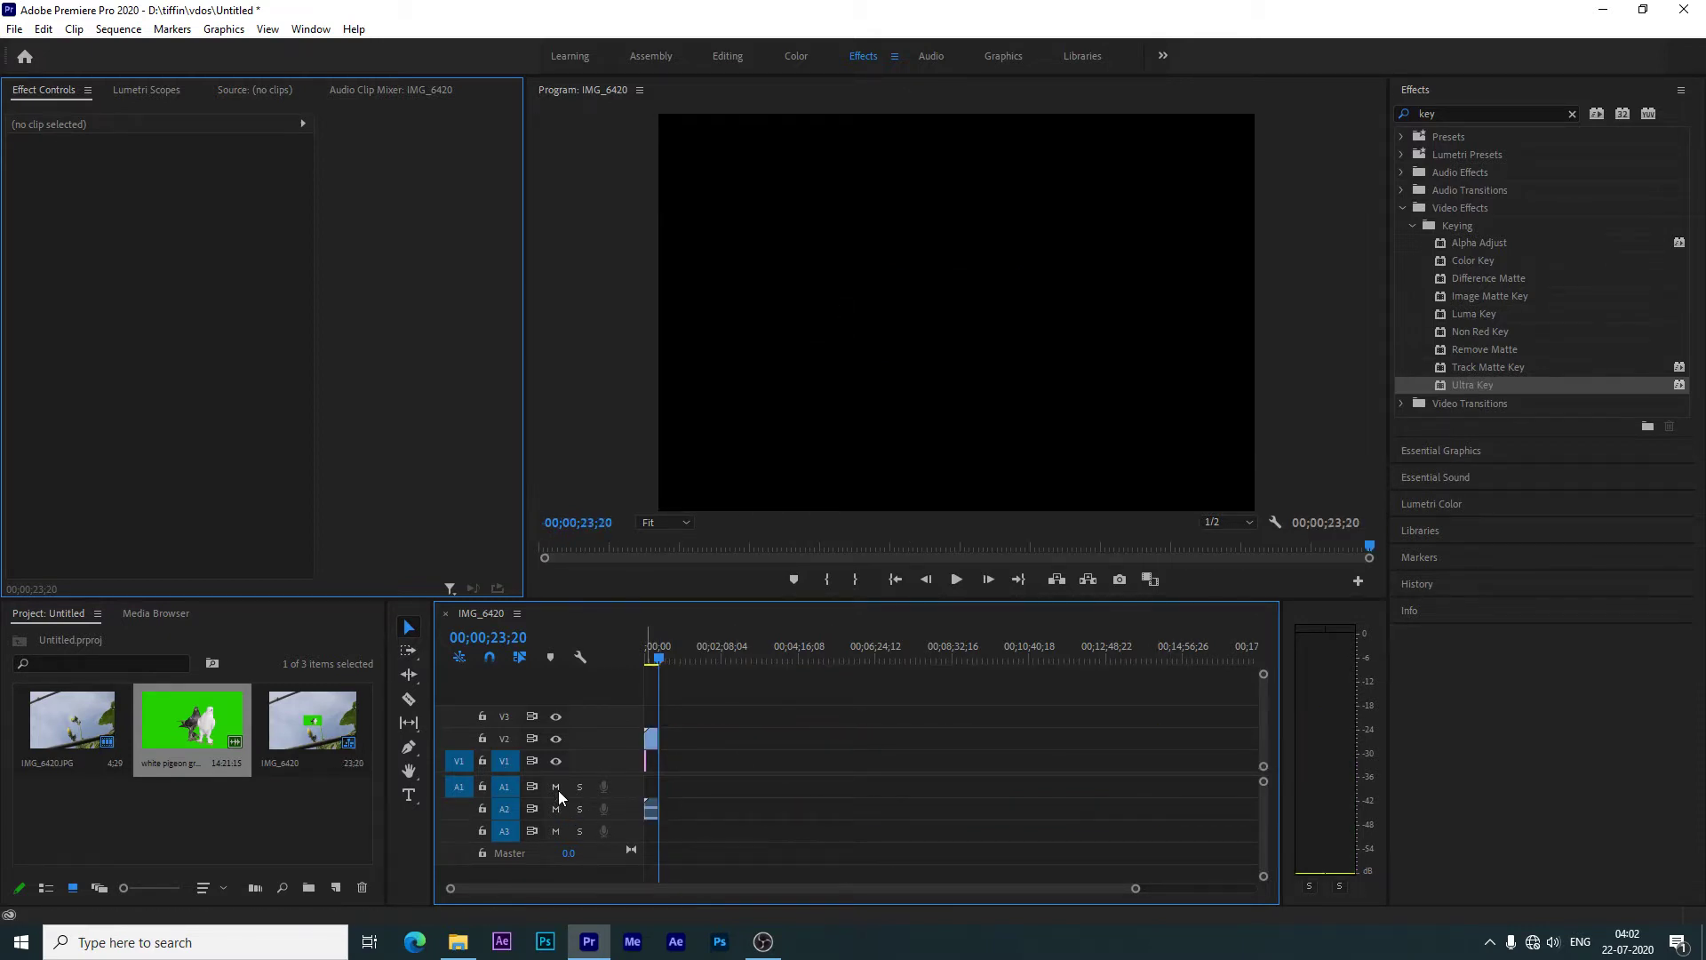
- Move the pigeon clip's audio onto A1 and mute that track
{"action": "left_click_drag", "start_coordinate": [648, 807], "coordinate": [648, 787]}
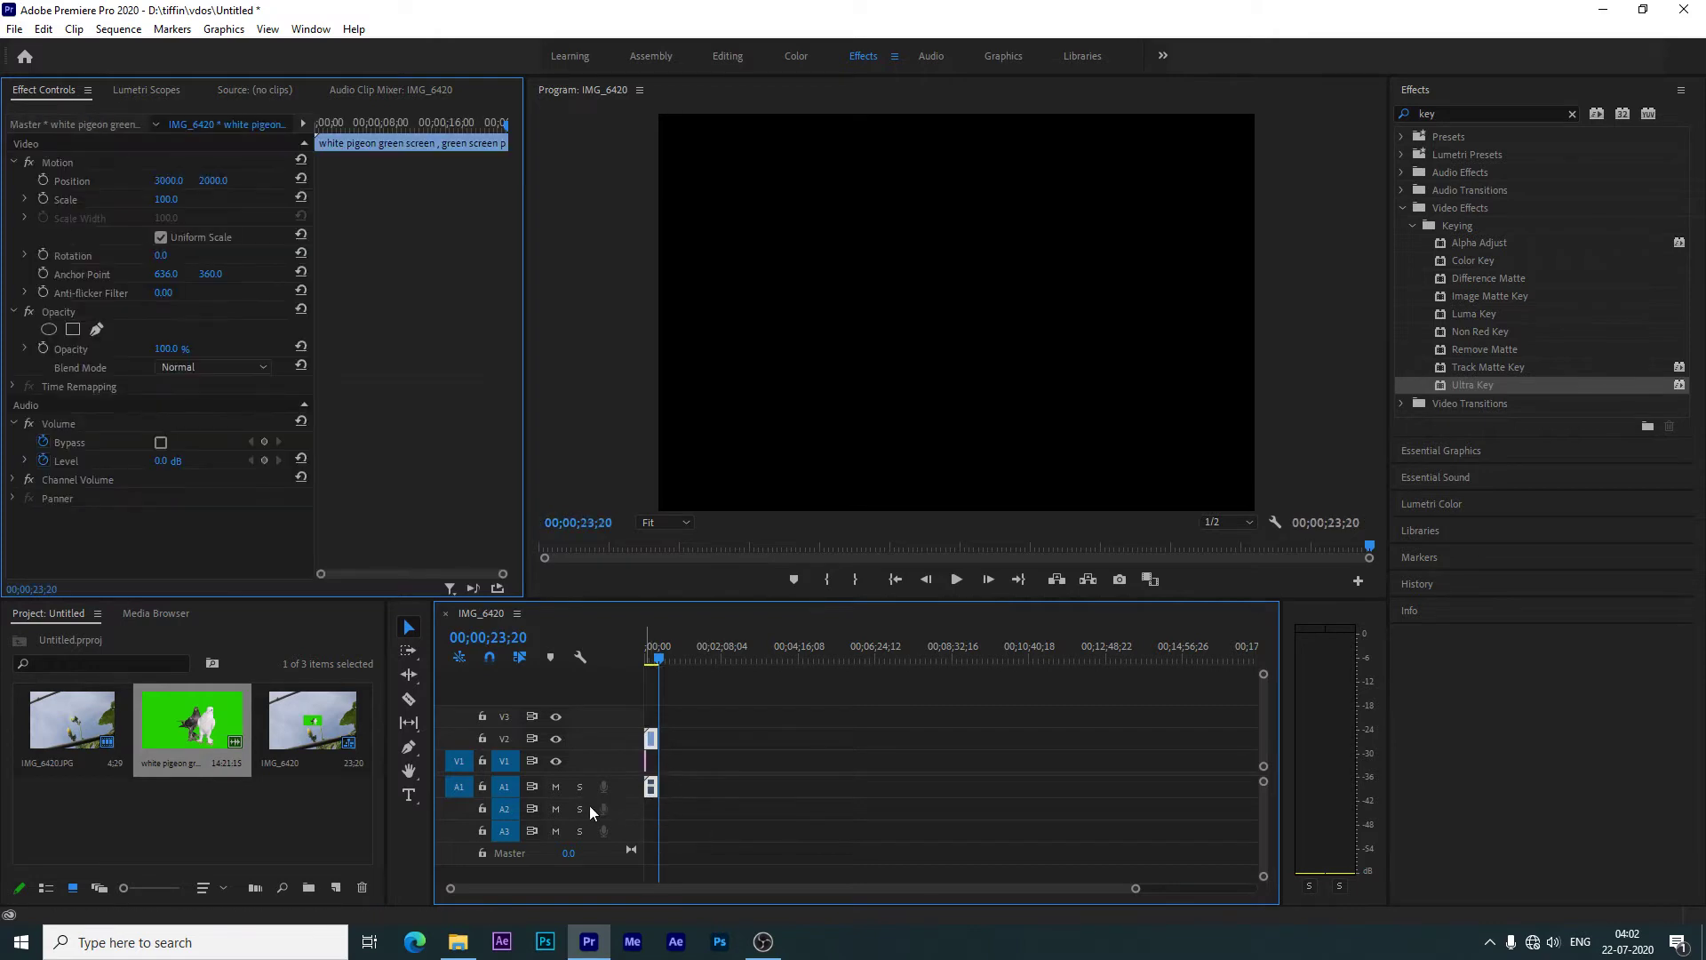
{"action": "left_click", "coordinate": [557, 786]}
{"action": "scroll", "coordinate": [730, 789], "scroll_direction": "up", "scroll_amount": 3}
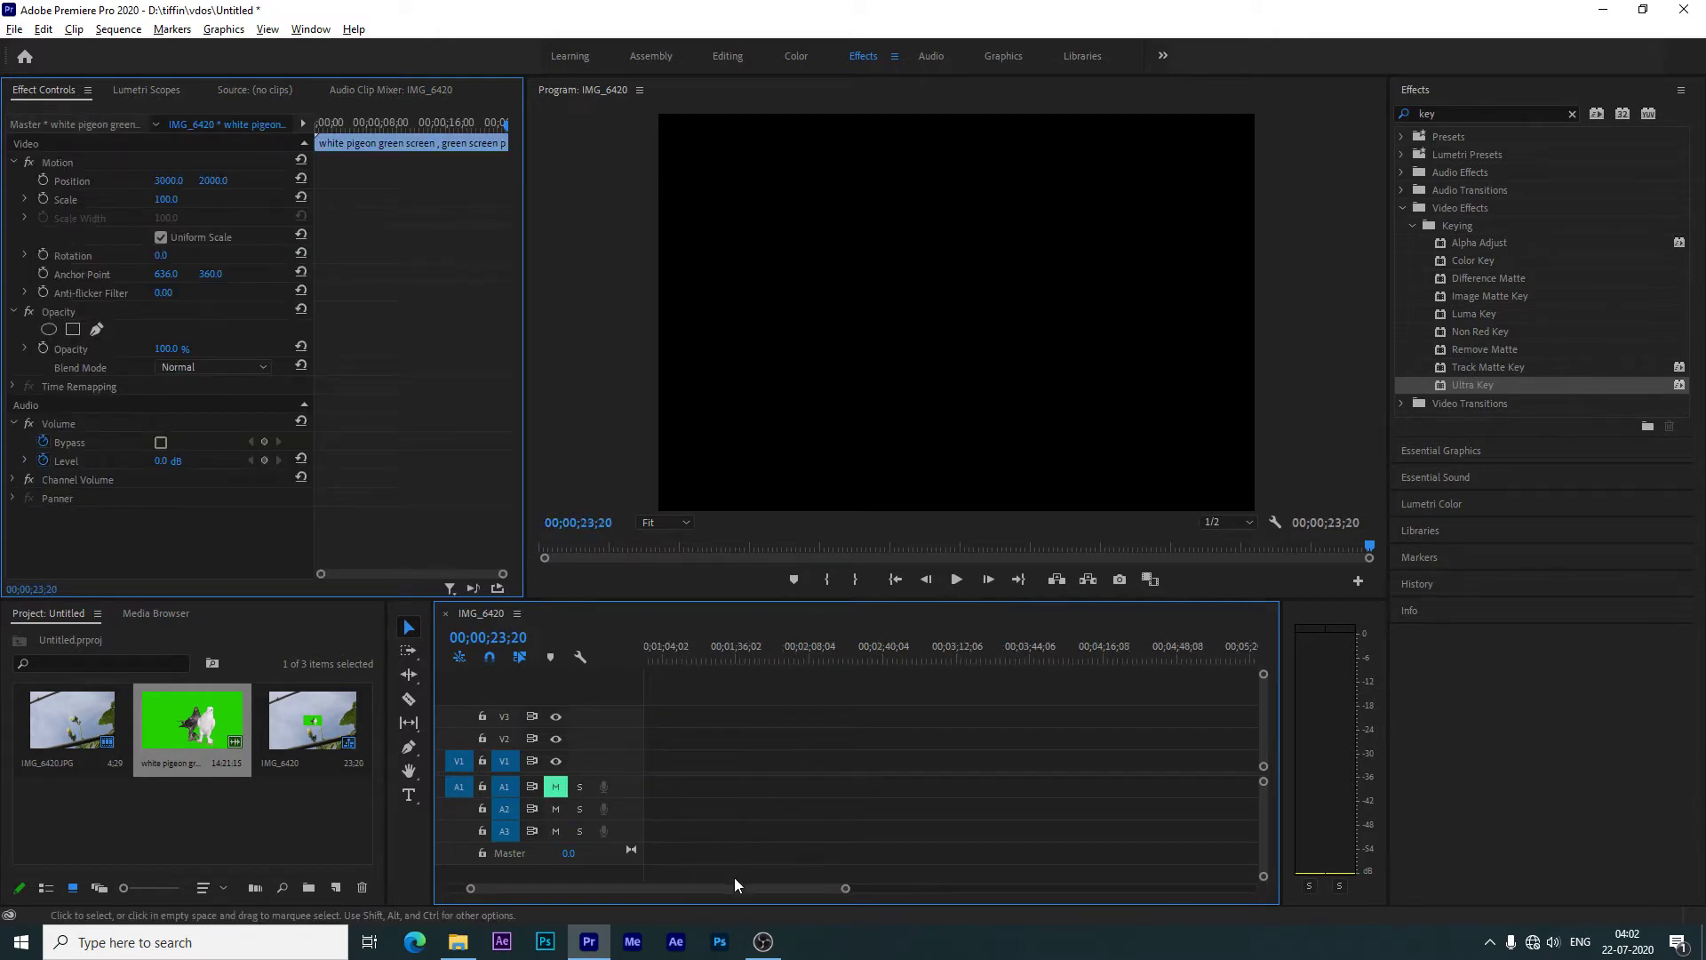
{"action": "scroll", "coordinate": [739, 888], "scroll_direction": "up", "scroll_amount": 5}
{"action": "scroll", "coordinate": [690, 795], "scroll_direction": "up", "scroll_amount": 2}
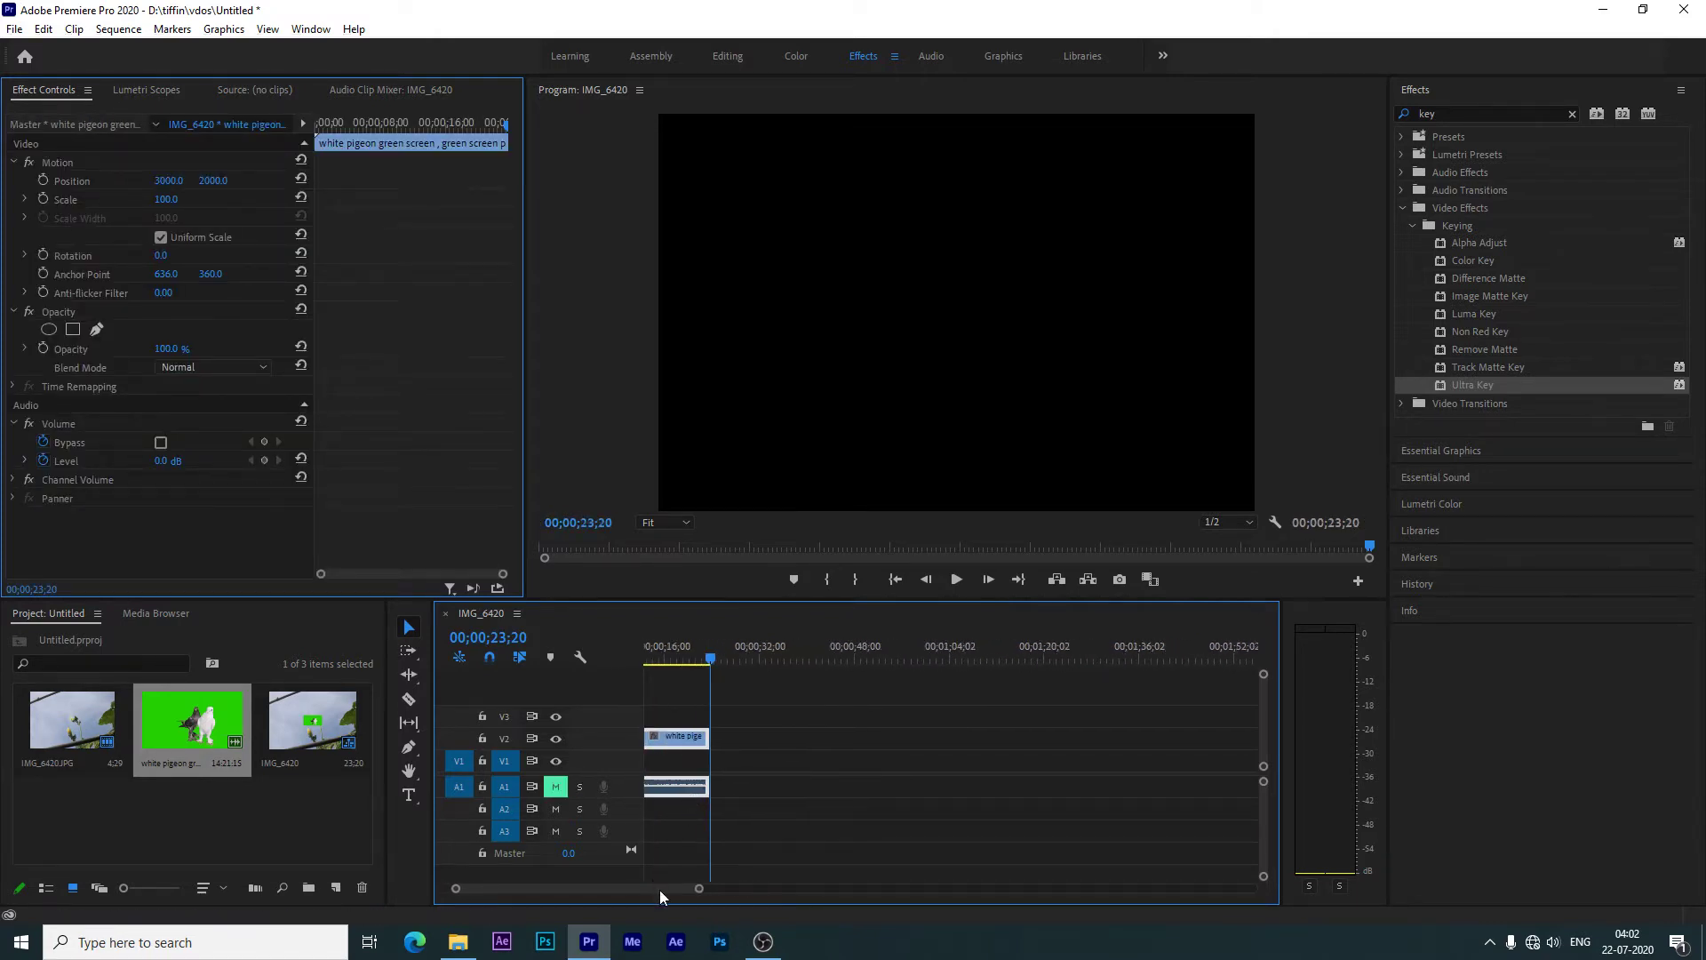
{"action": "scroll", "coordinate": [659, 888], "scroll_direction": "up", "scroll_amount": 3}
{"action": "left_click_drag", "start_coordinate": [786, 661], "coordinate": [658, 660]}
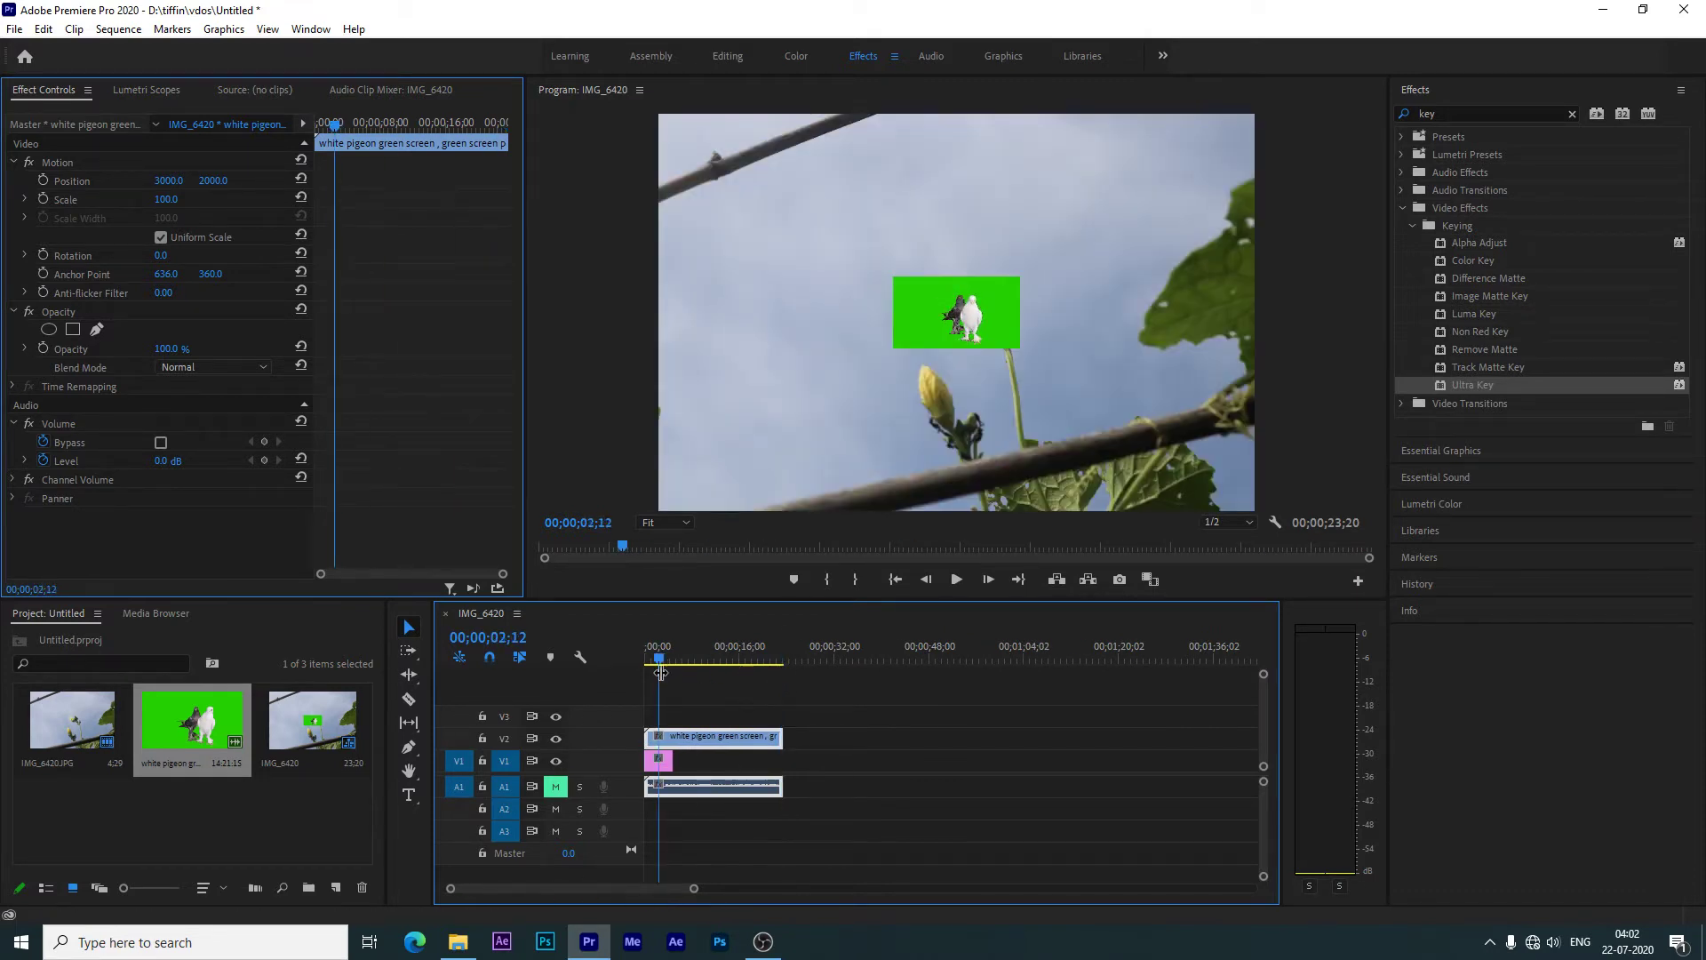
- Scale the pigeon clip to 475.4, align clips to 00:00 and trim all to about 00;00;04;29
{"action": "left_click", "coordinate": [56, 163]}
{"action": "left_click_drag", "start_coordinate": [894, 312], "coordinate": [661, 325]}
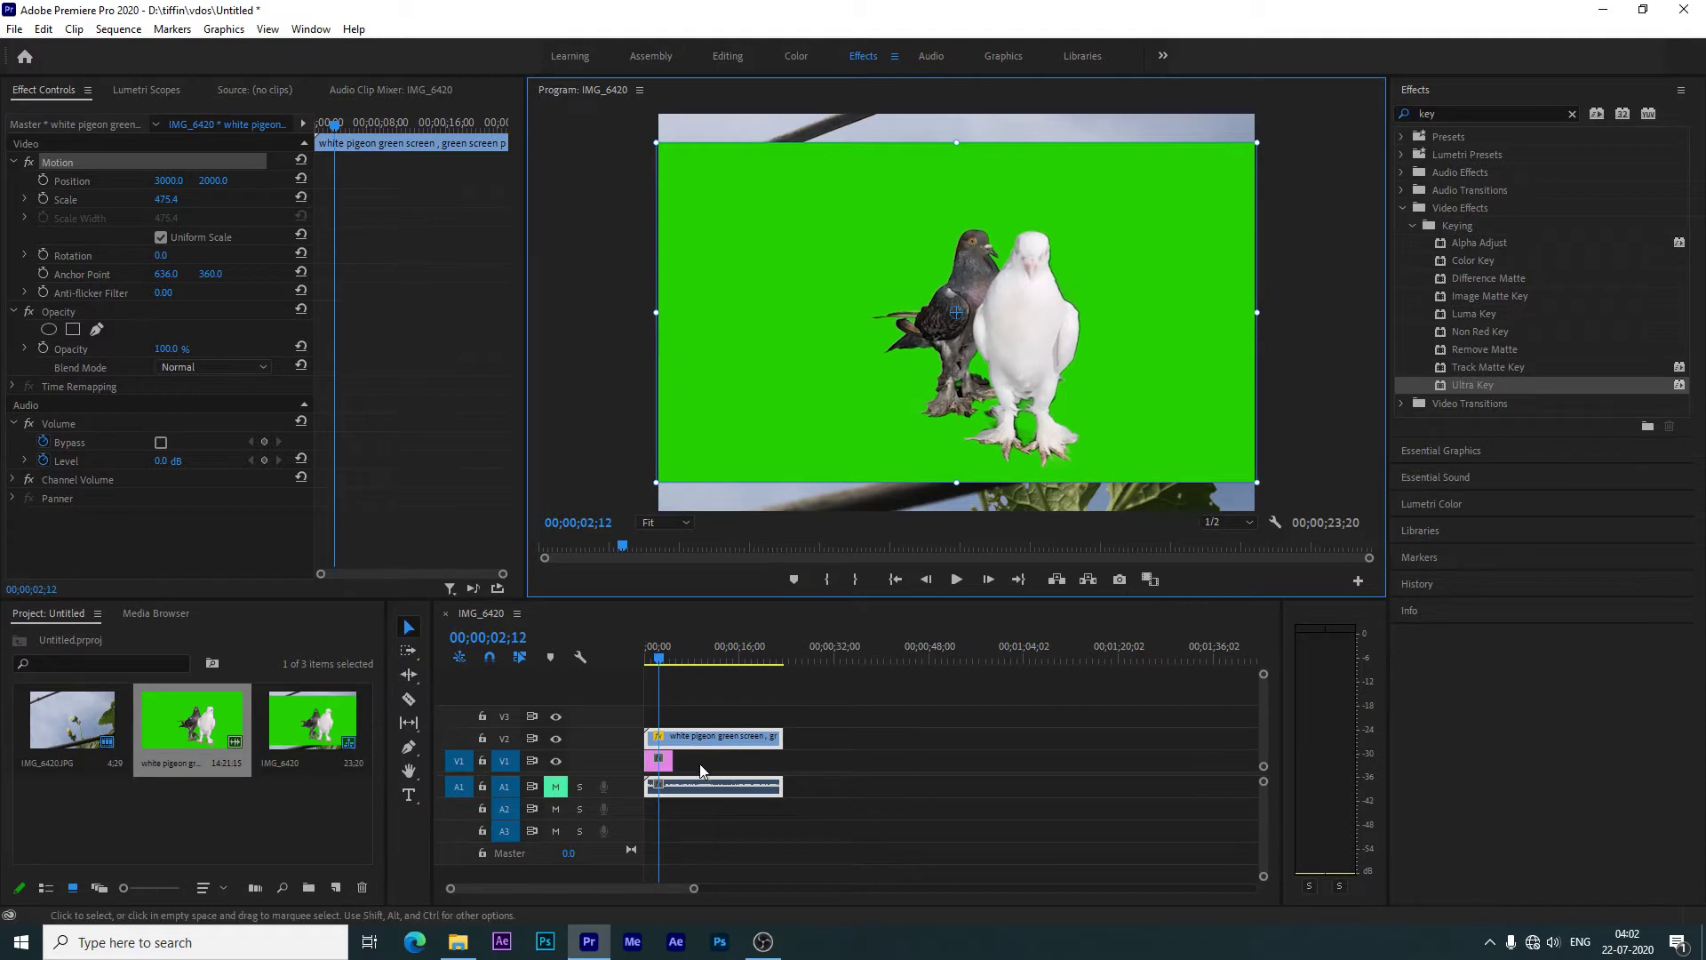
{"action": "left_click_drag", "start_coordinate": [694, 887], "coordinate": [650, 888]}
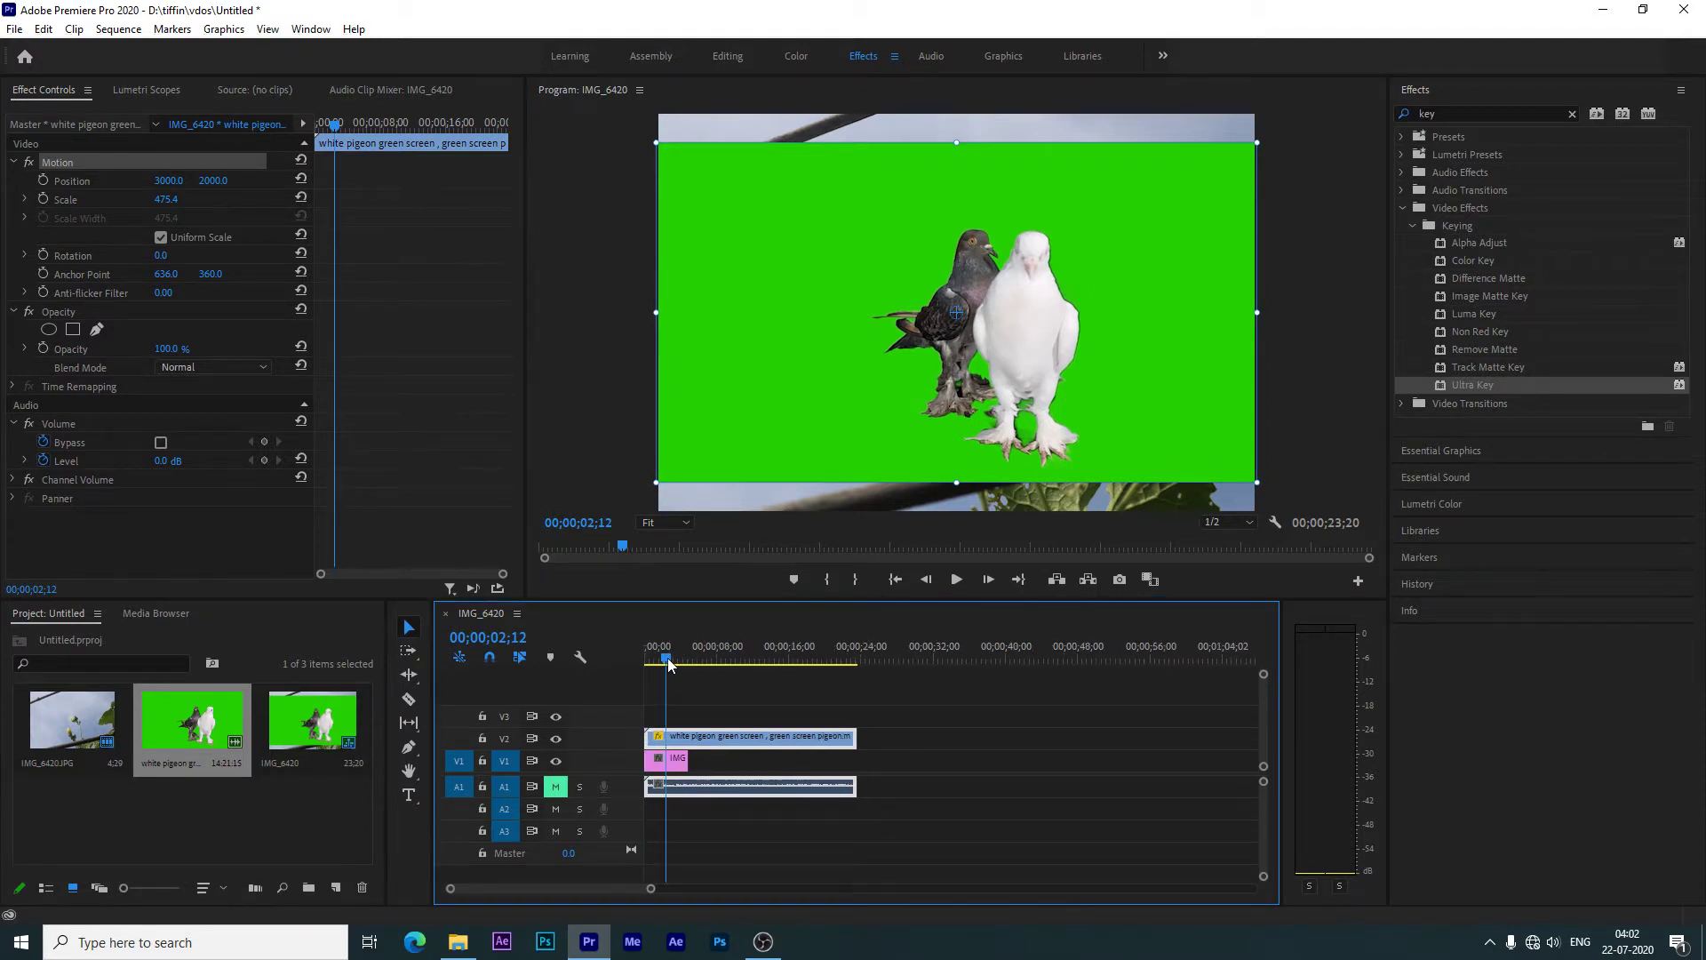
{"action": "left_click_drag", "start_coordinate": [668, 665], "coordinate": [676, 670]}
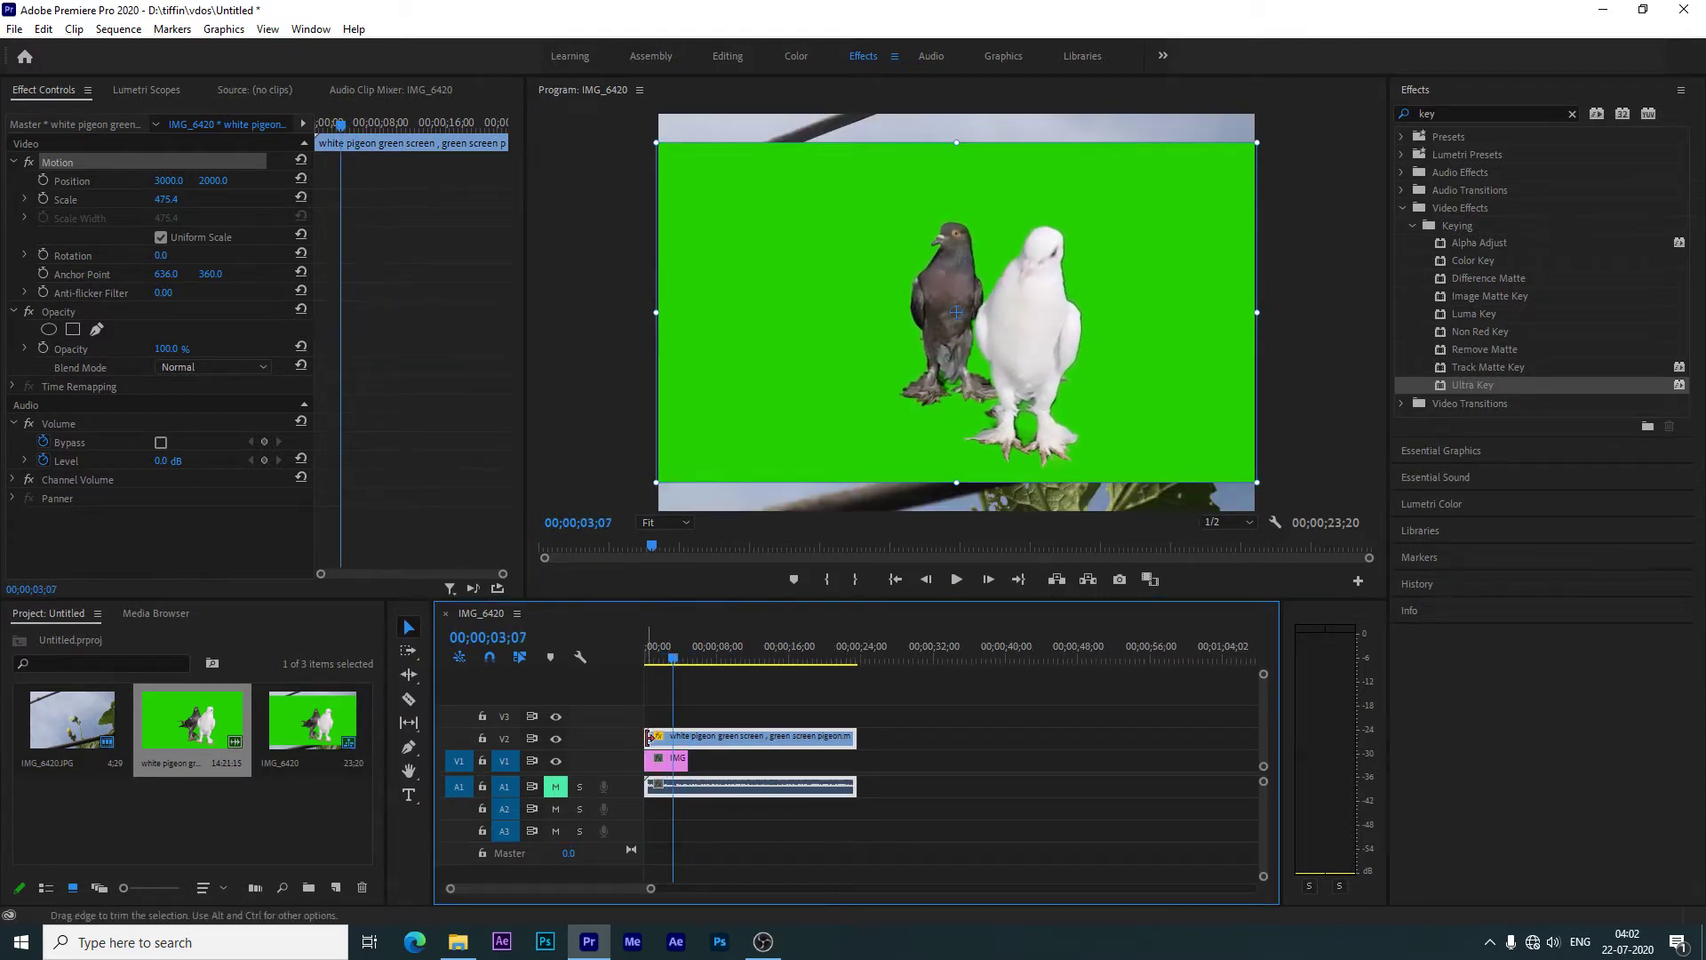
{"action": "left_click_drag", "start_coordinate": [697, 738], "coordinate": [666, 746]}
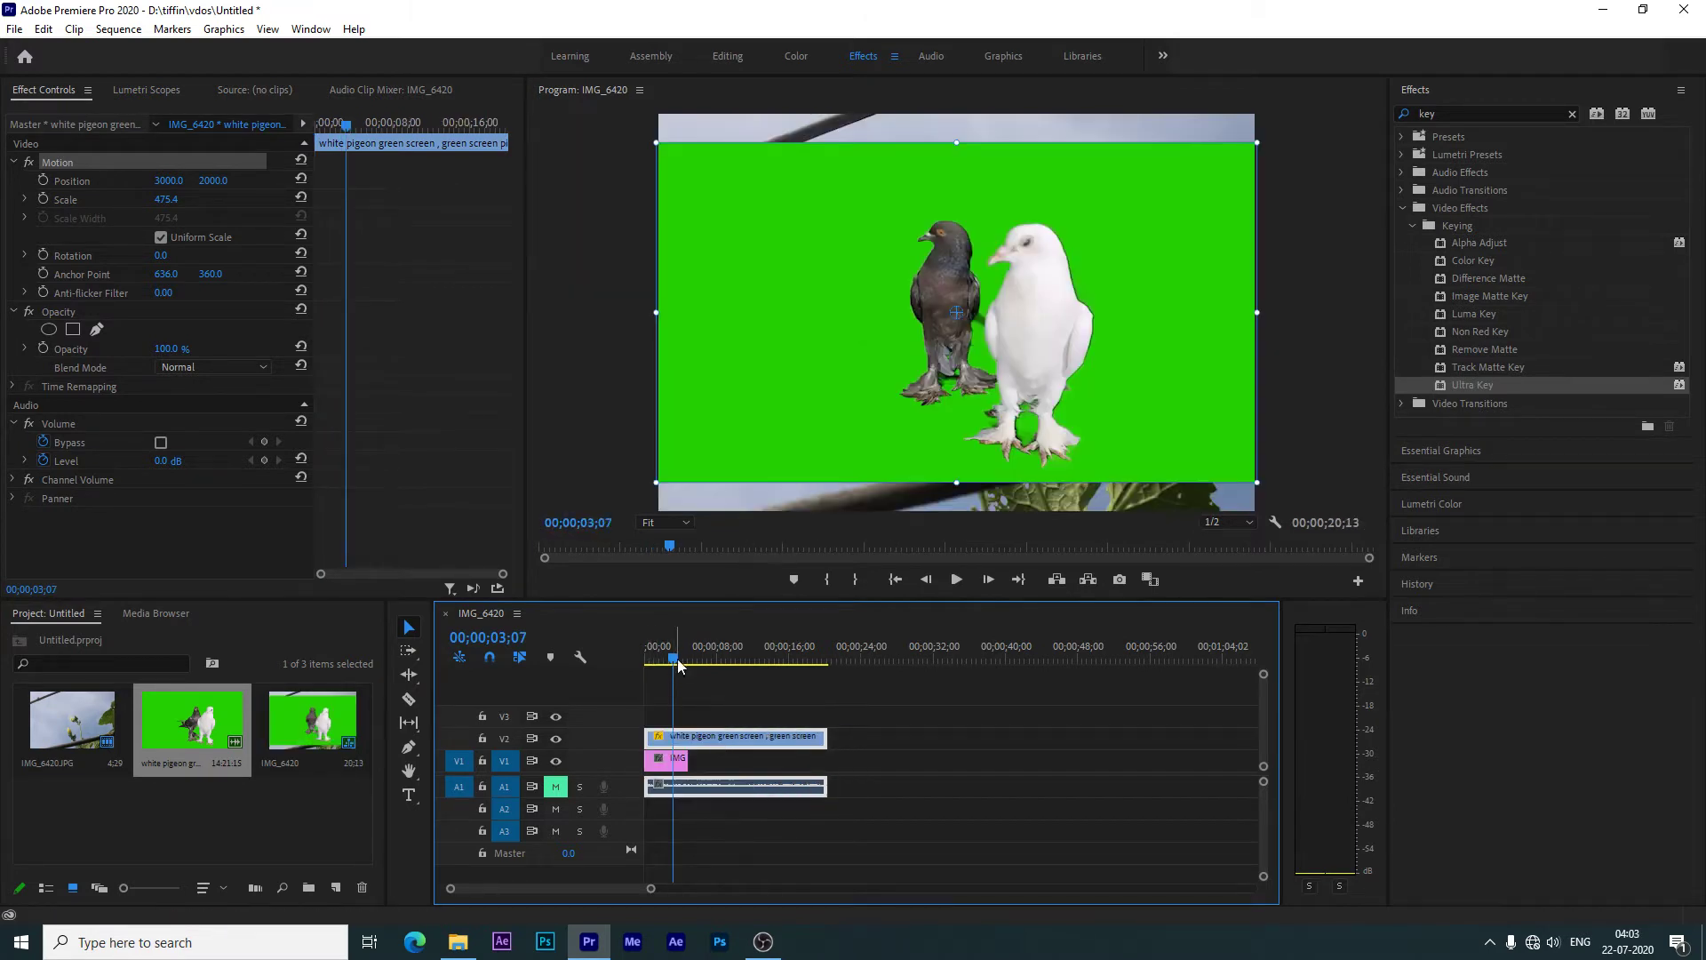
{"action": "left_click_drag", "start_coordinate": [677, 662], "coordinate": [691, 665]}
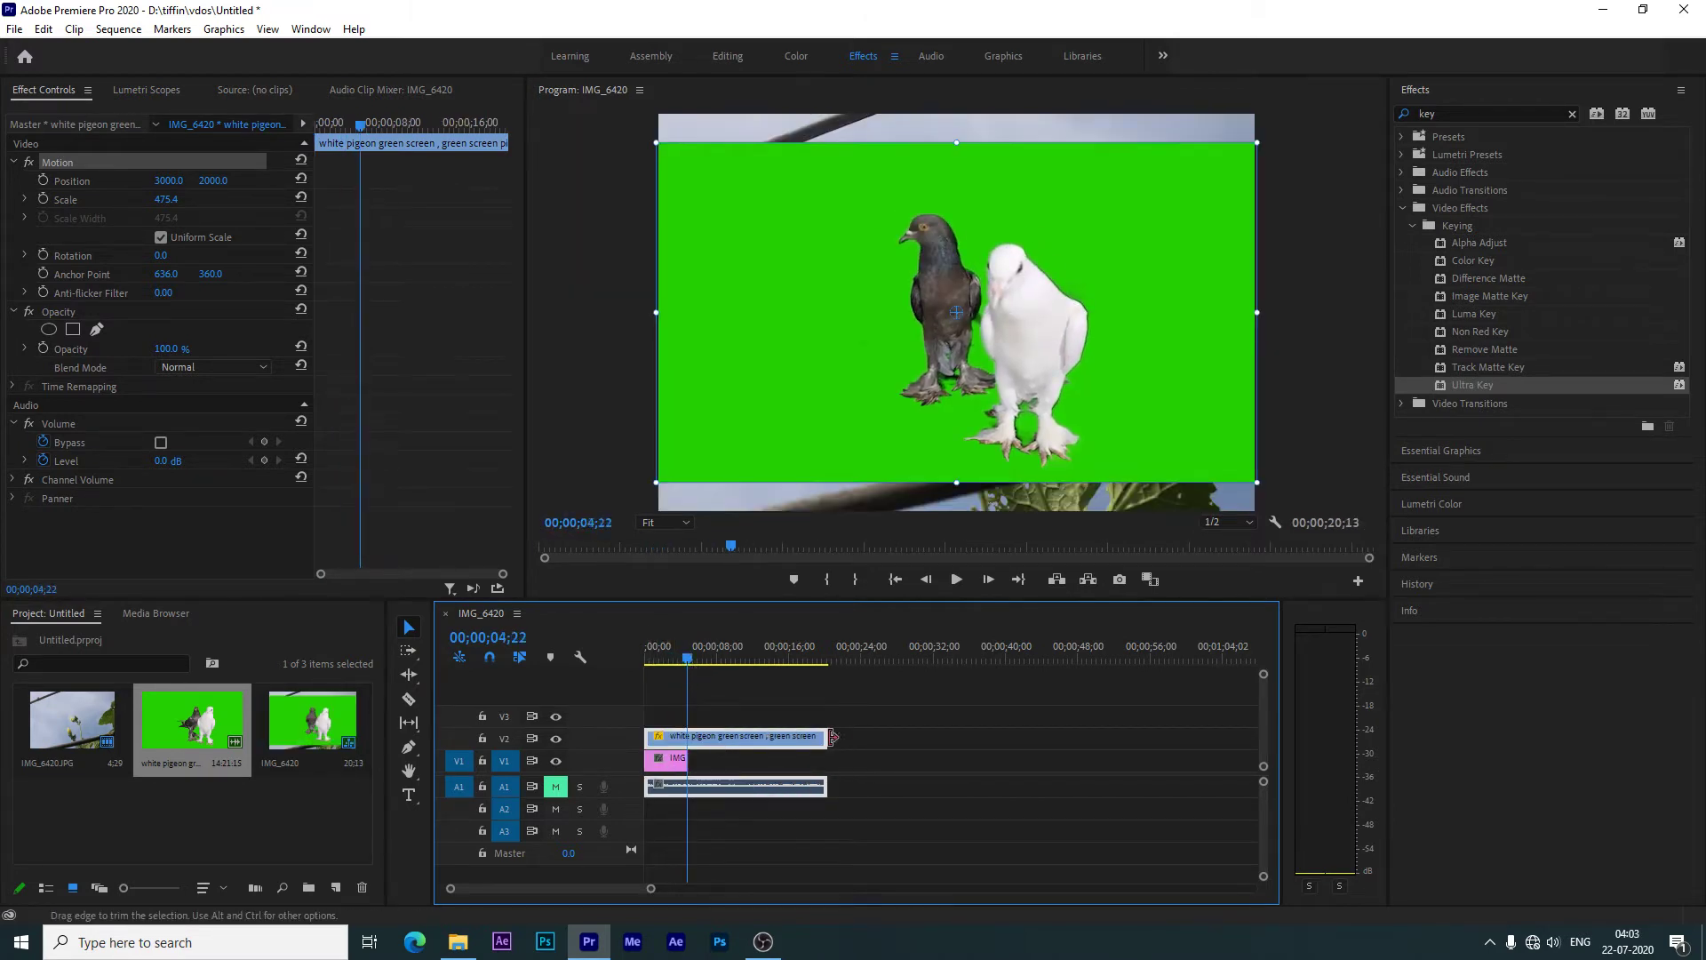
{"action": "left_click_drag", "start_coordinate": [825, 738], "coordinate": [687, 738]}
{"action": "left_click_drag", "start_coordinate": [687, 654], "coordinate": [658, 678]}
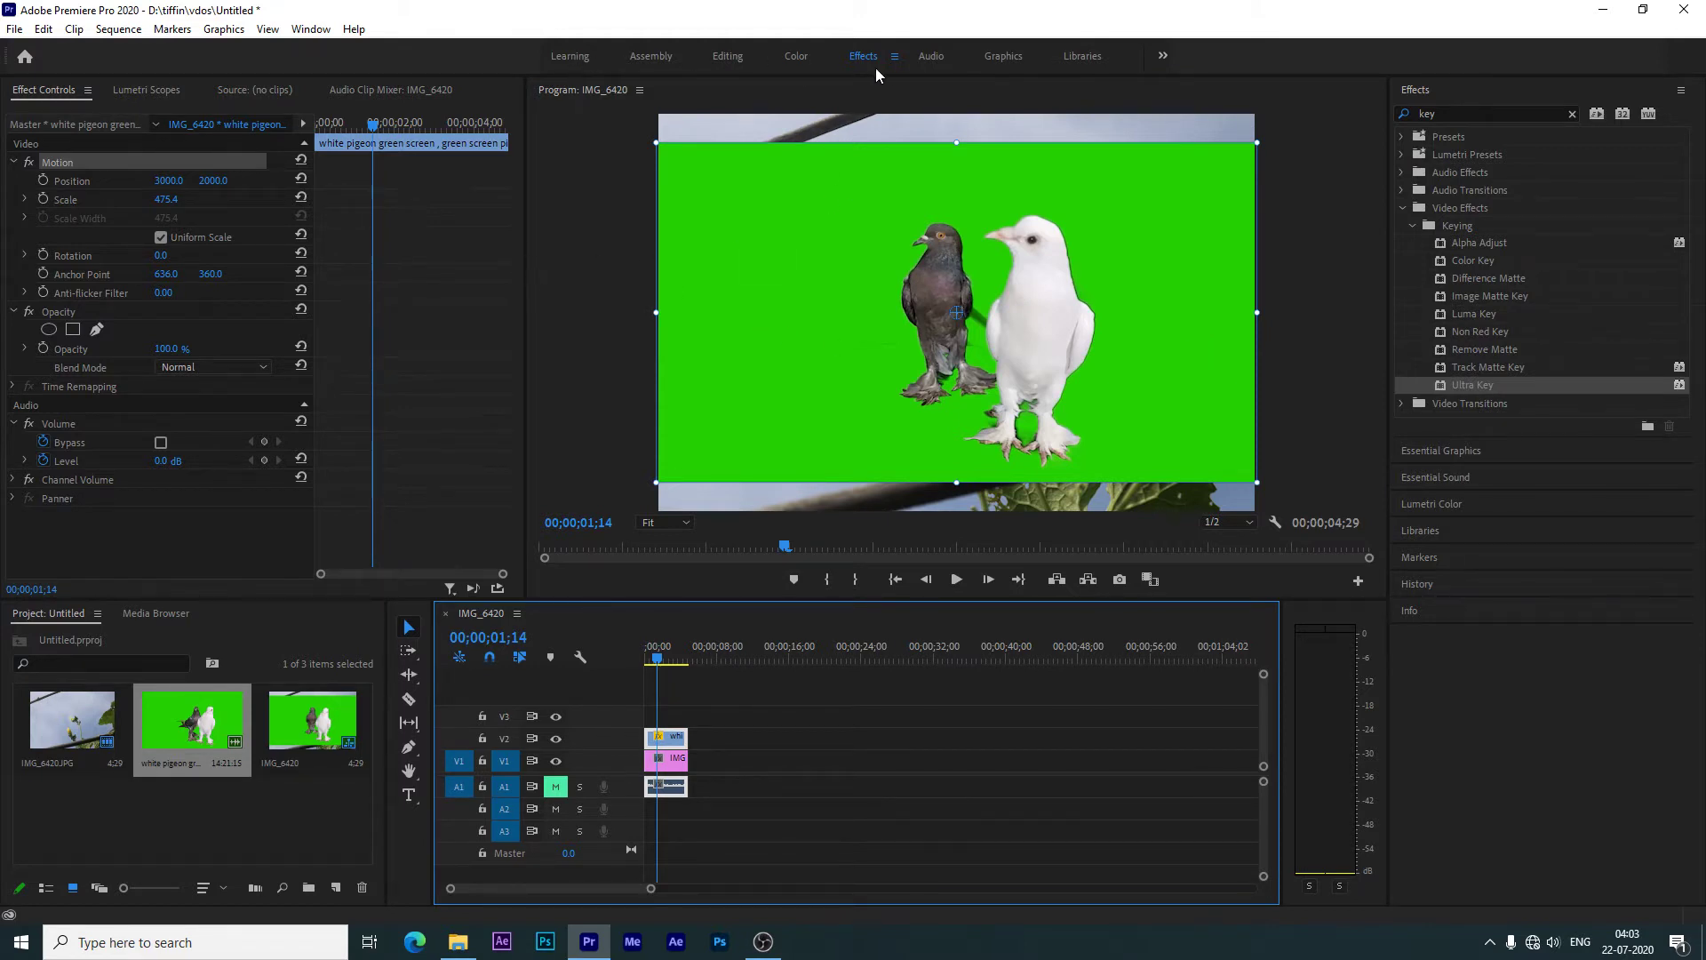
- Return to the Effects workspace, search Effects for 'key' and select Color Key
{"action": "left_click", "coordinate": [724, 55]}
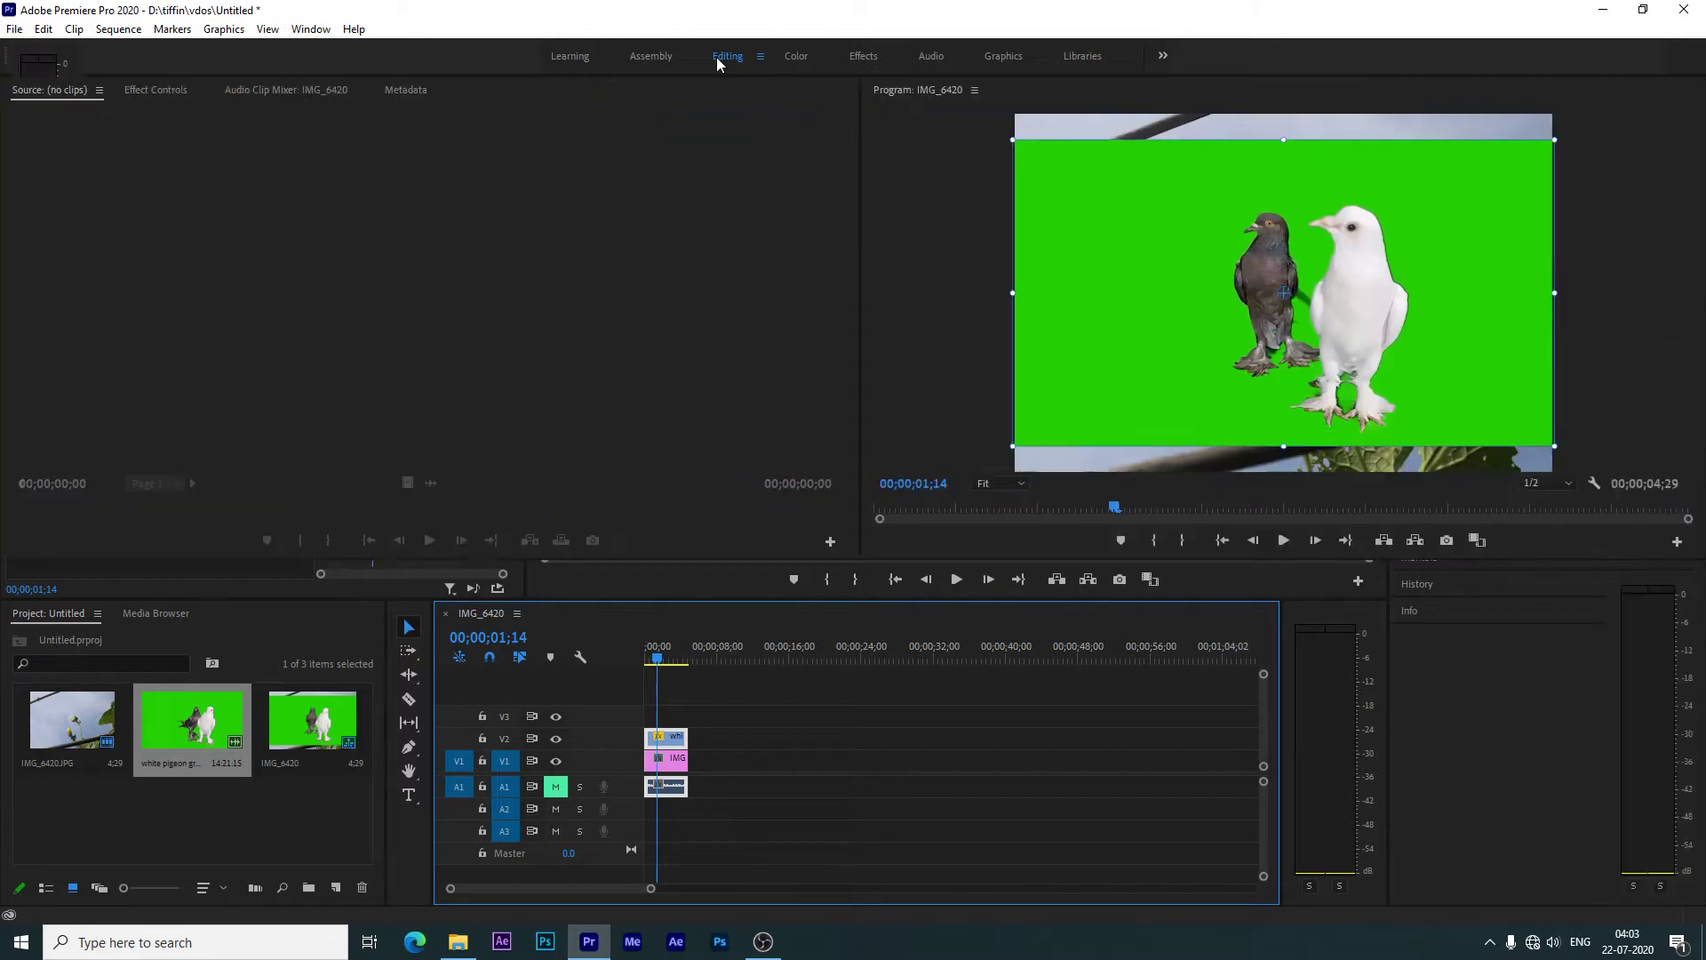
{"action": "left_click", "coordinate": [866, 57]}
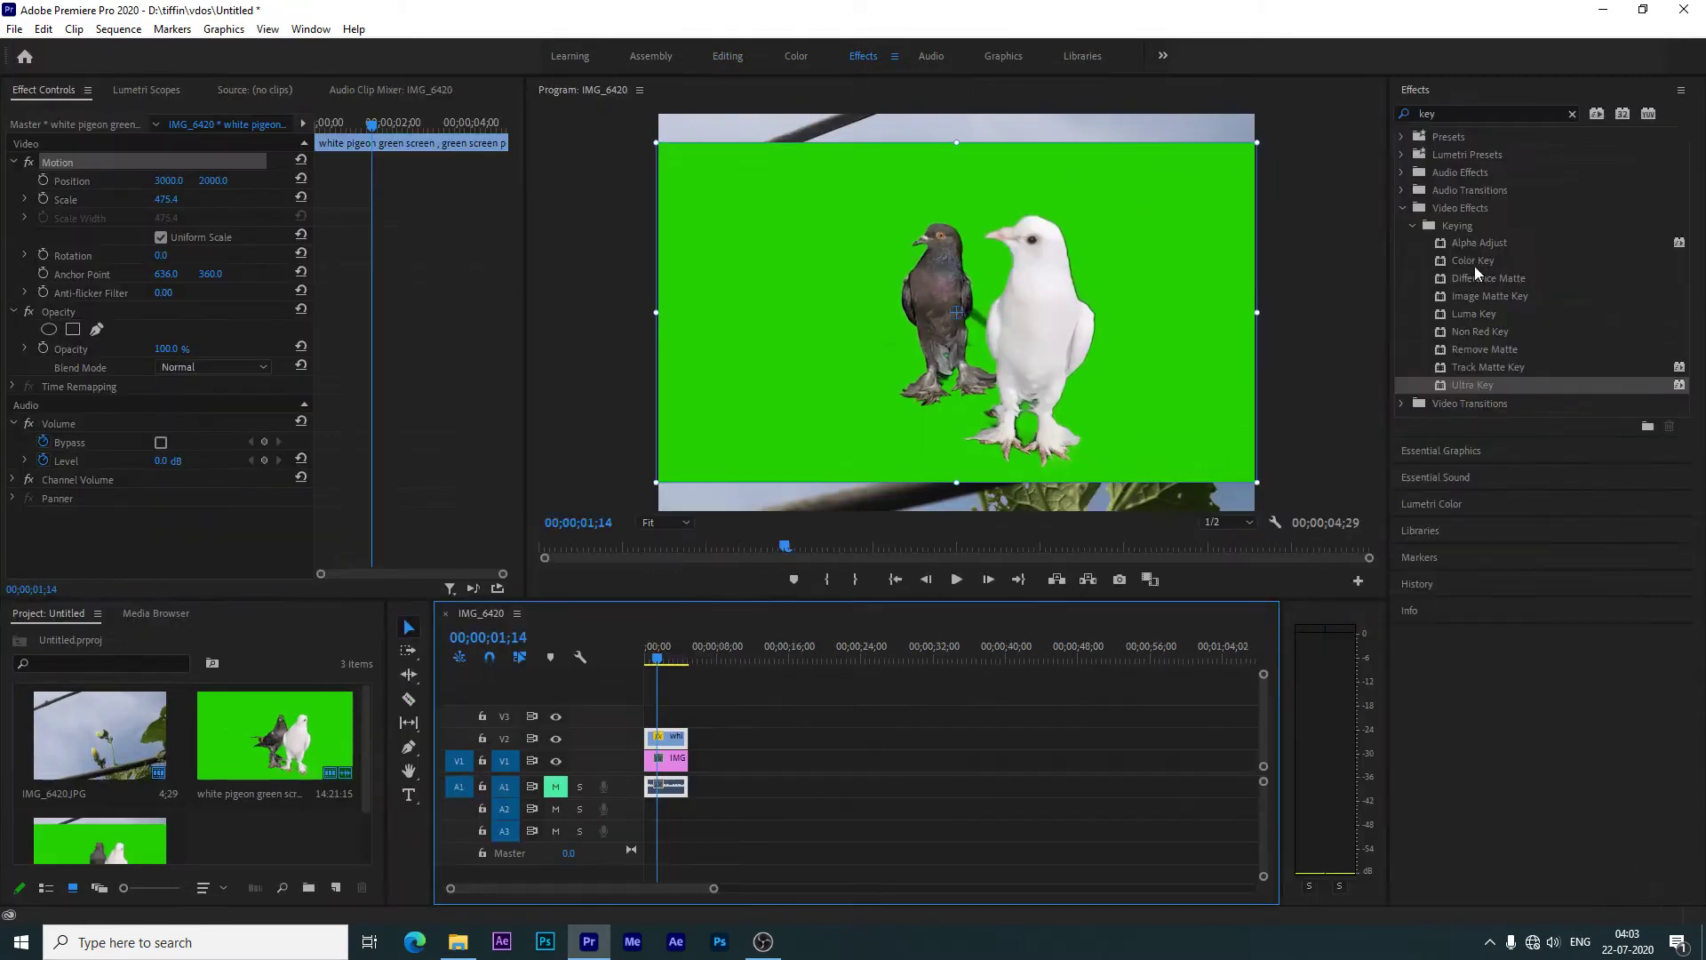
{"action": "left_click", "coordinate": [1452, 114]}
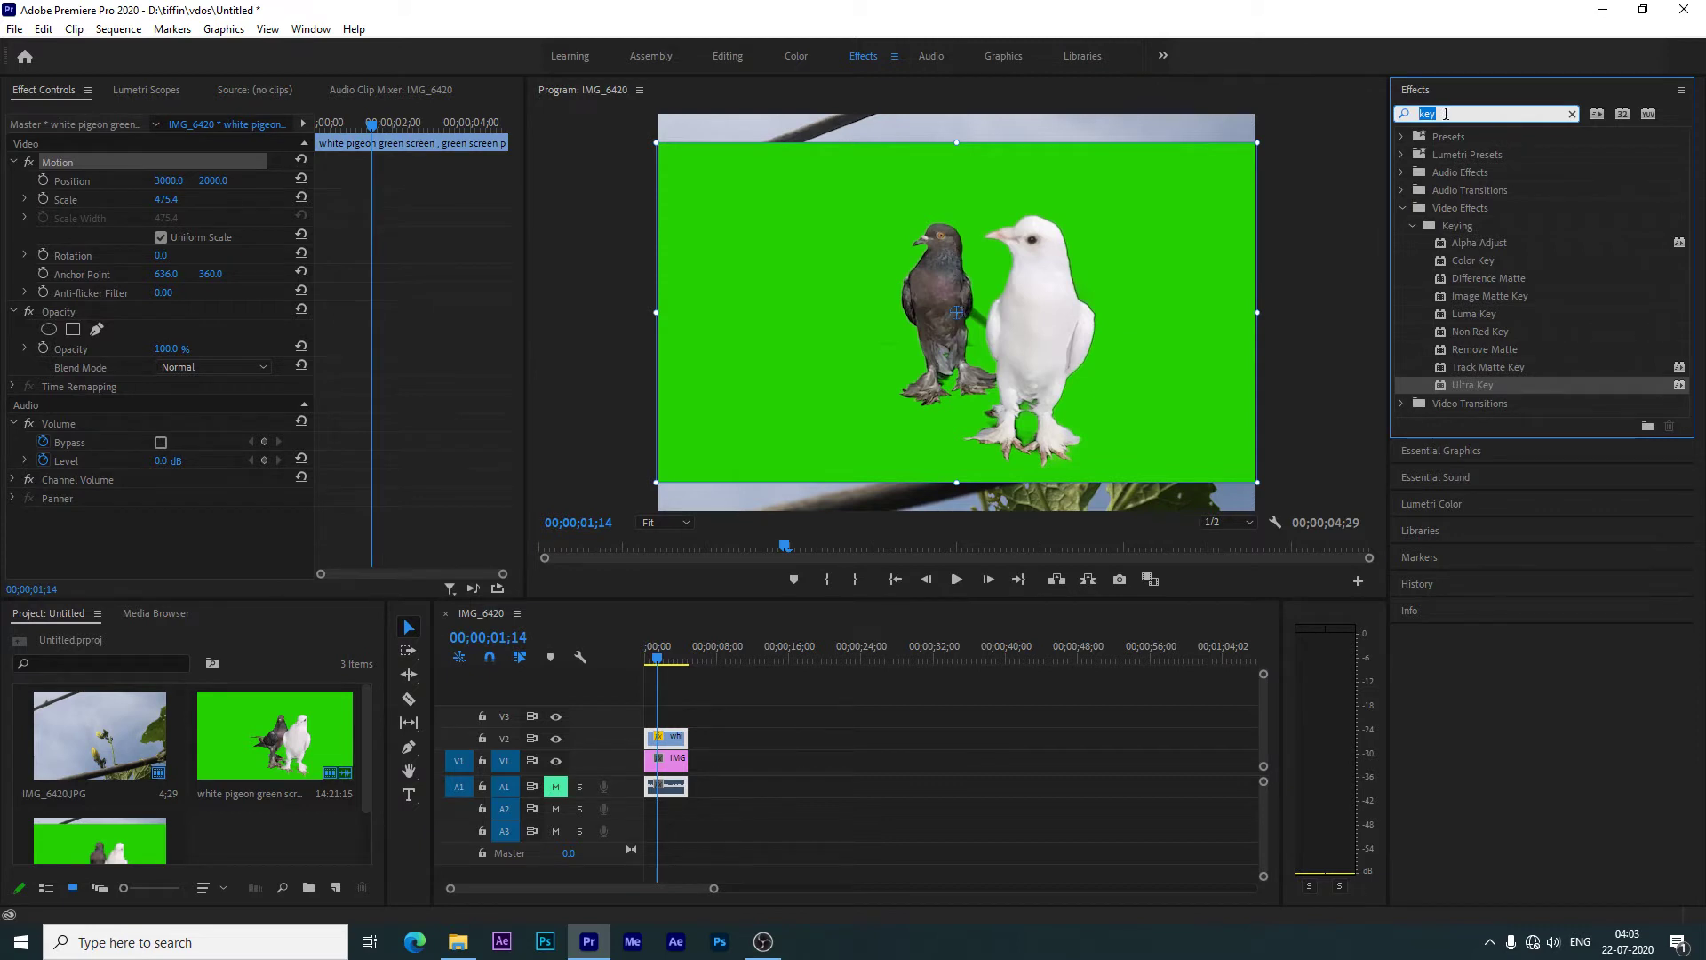
{"action": "type", "text": "key"}
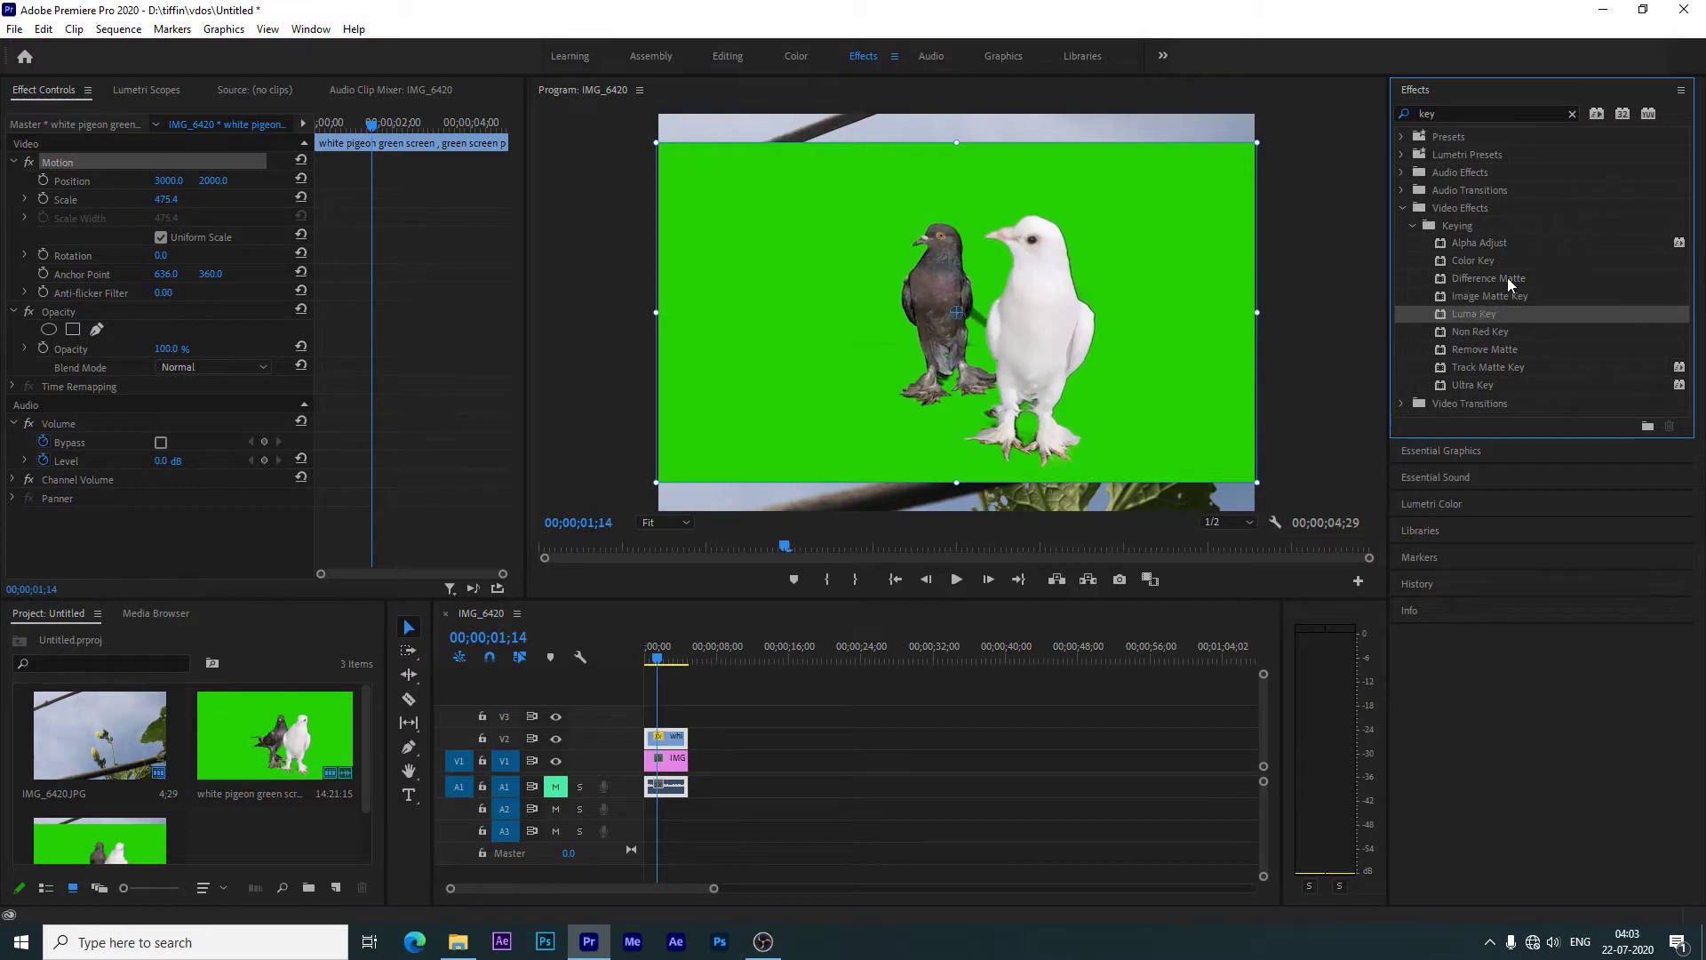
{"action": "left_click", "coordinate": [1470, 261]}
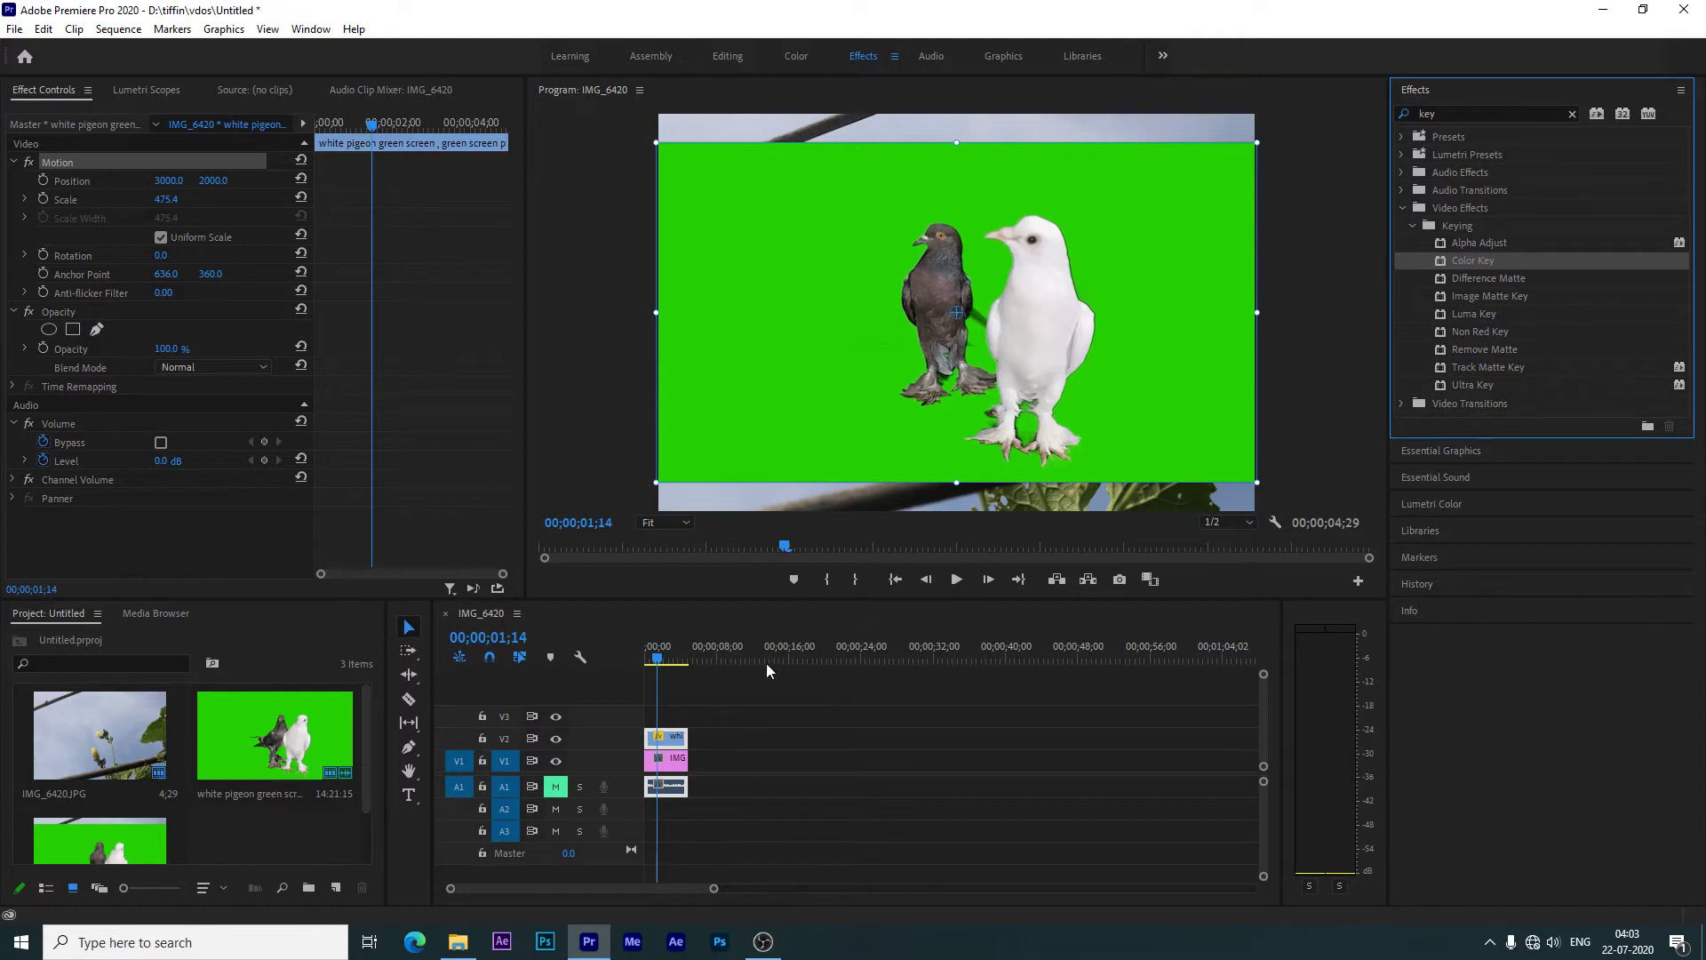
- Apply Color Key to the V2 pigeon clip, sample the green screen, and raise tolerance to 96
{"action": "left_click_drag", "start_coordinate": [1509, 262], "coordinate": [666, 738]}
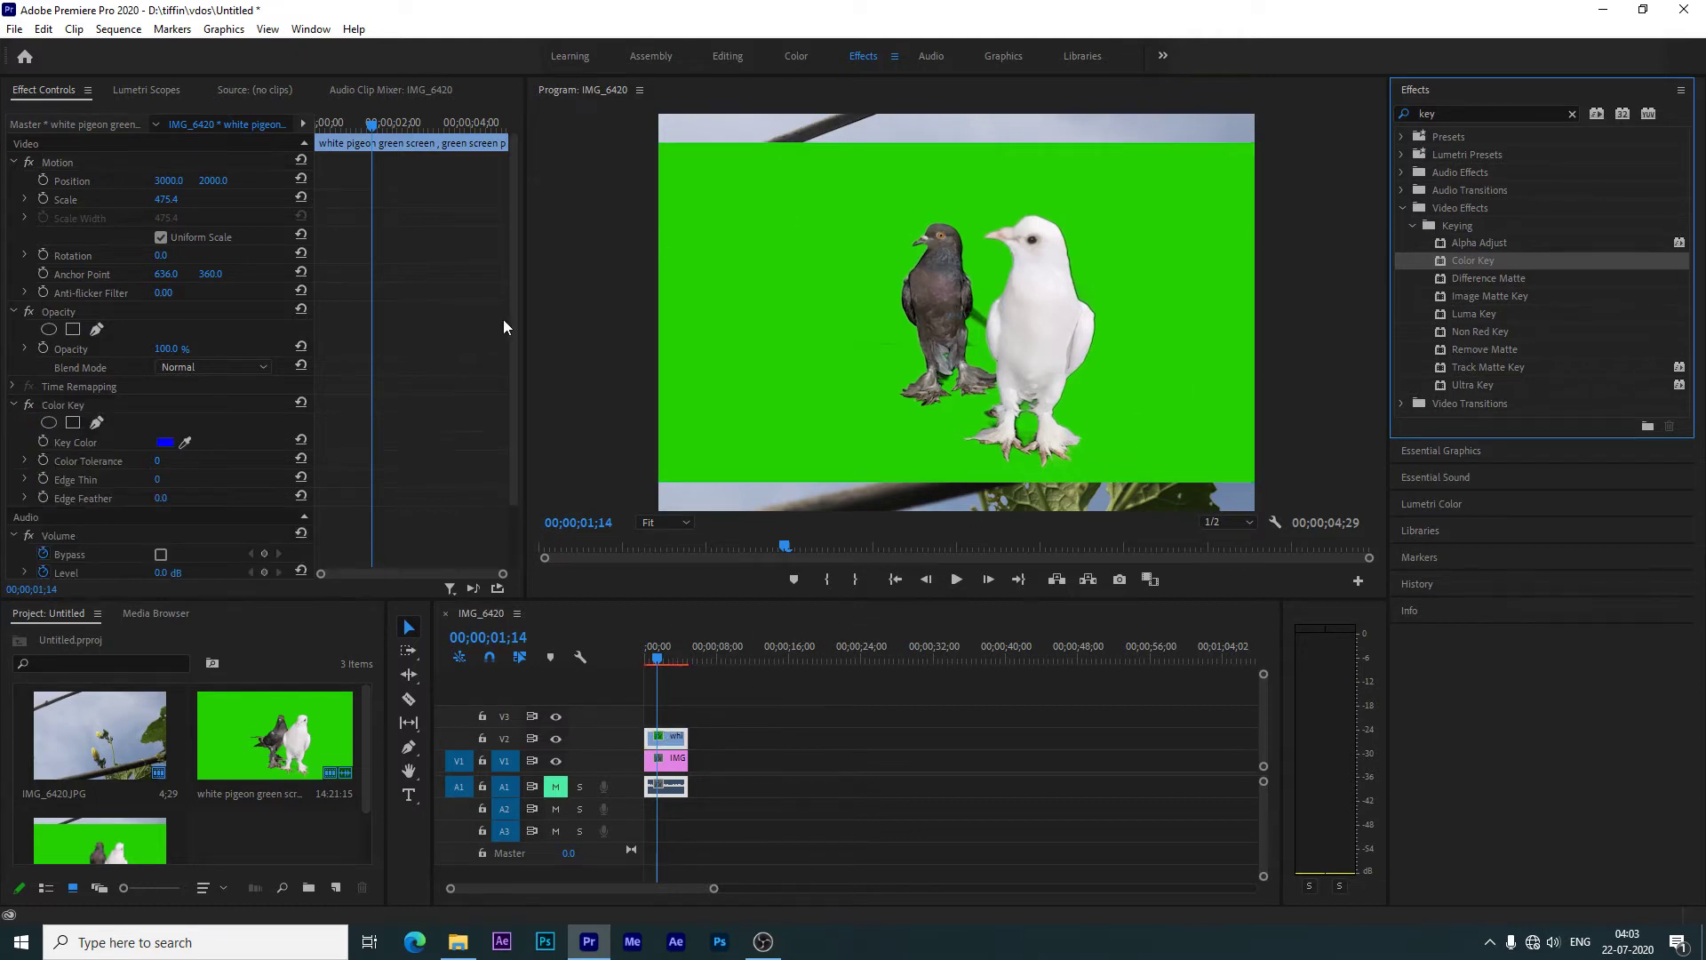
{"action": "scroll", "coordinate": [503, 327], "scroll_direction": "down", "scroll_amount": 2}
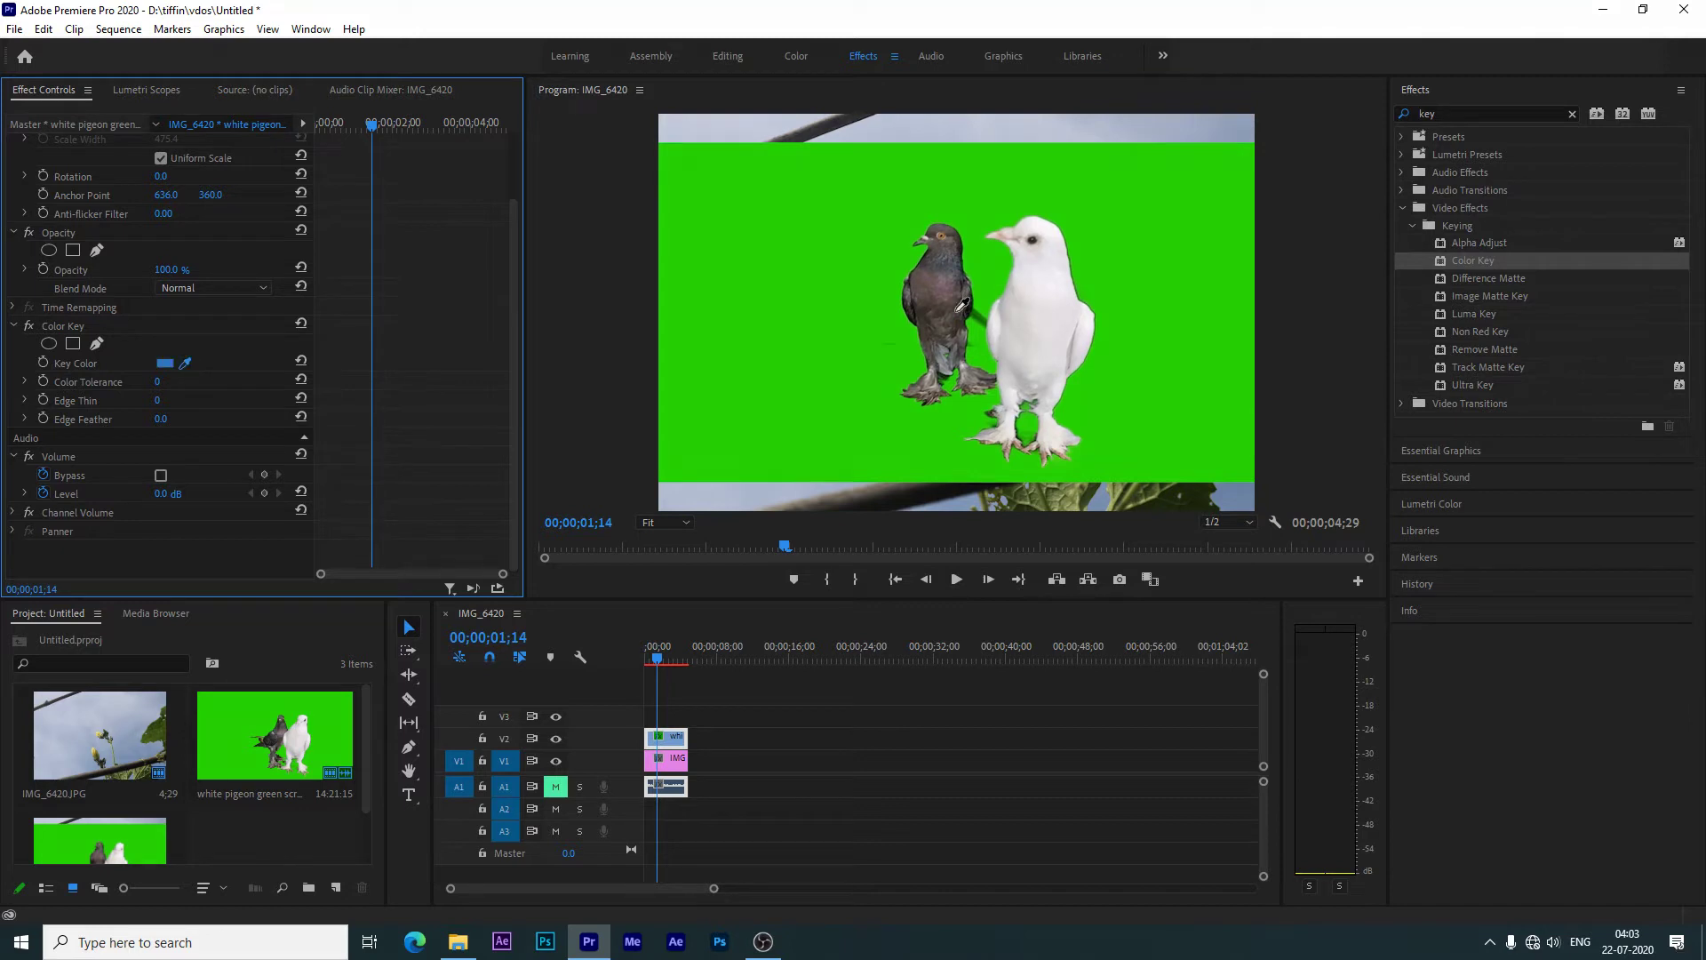
{"action": "left_click_drag", "start_coordinate": [185, 363], "coordinate": [770, 233]}
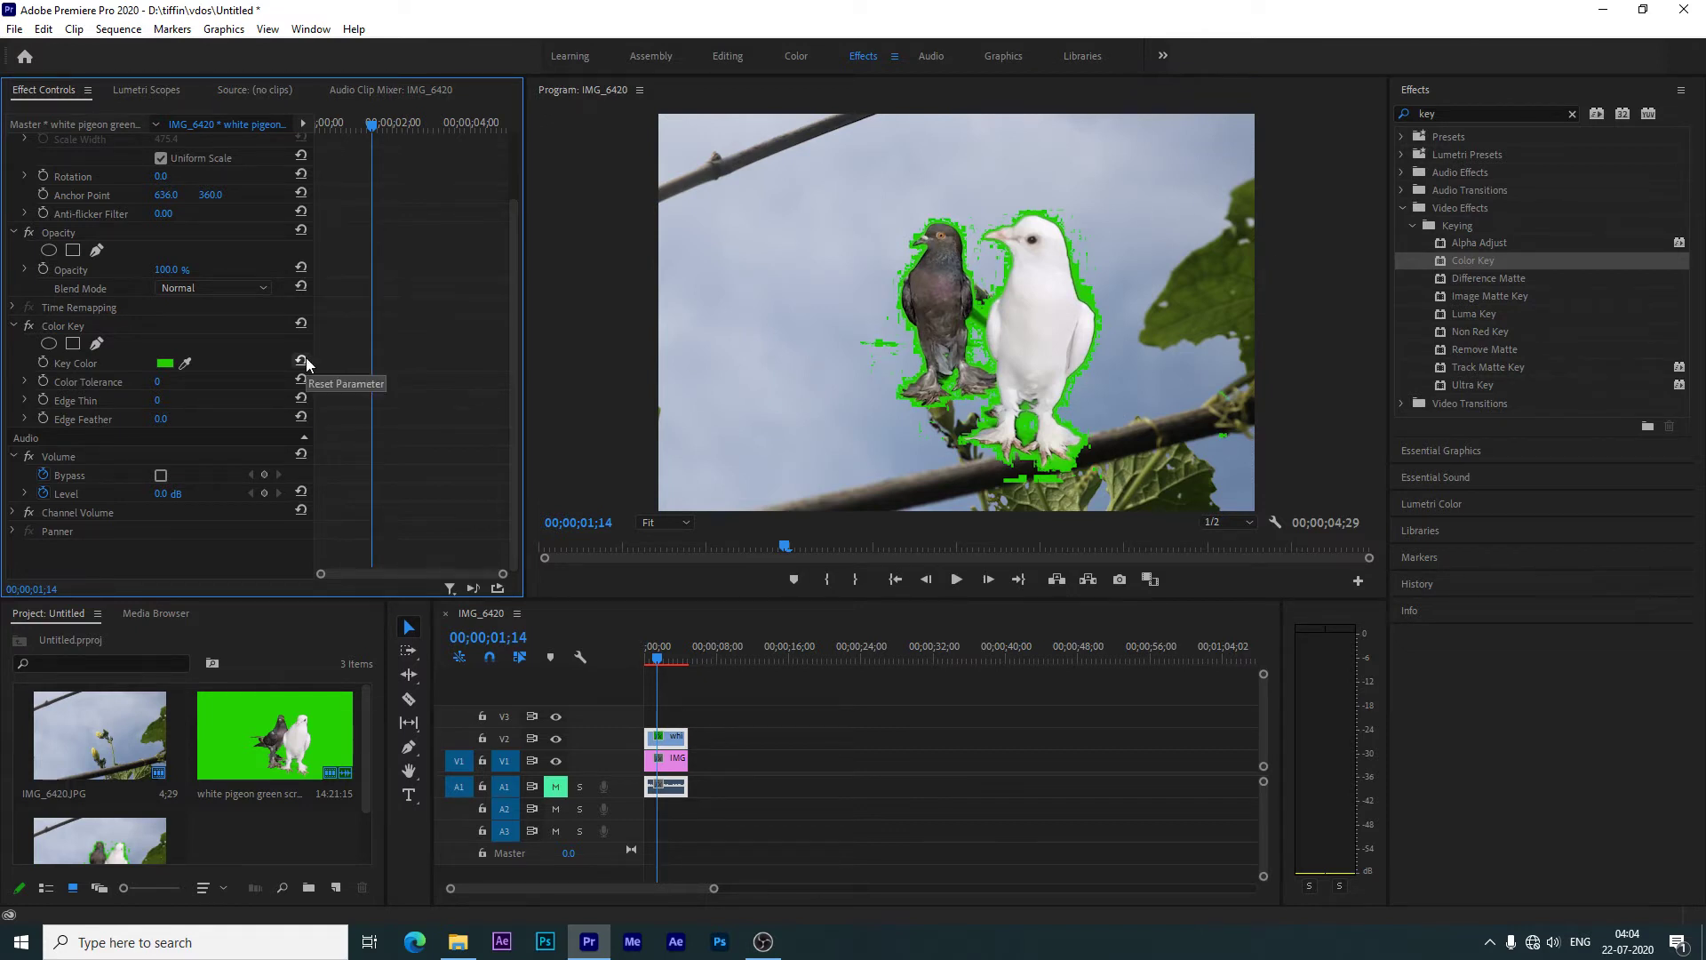
{"action": "left_click_drag", "start_coordinate": [158, 383], "coordinate": [215, 383]}
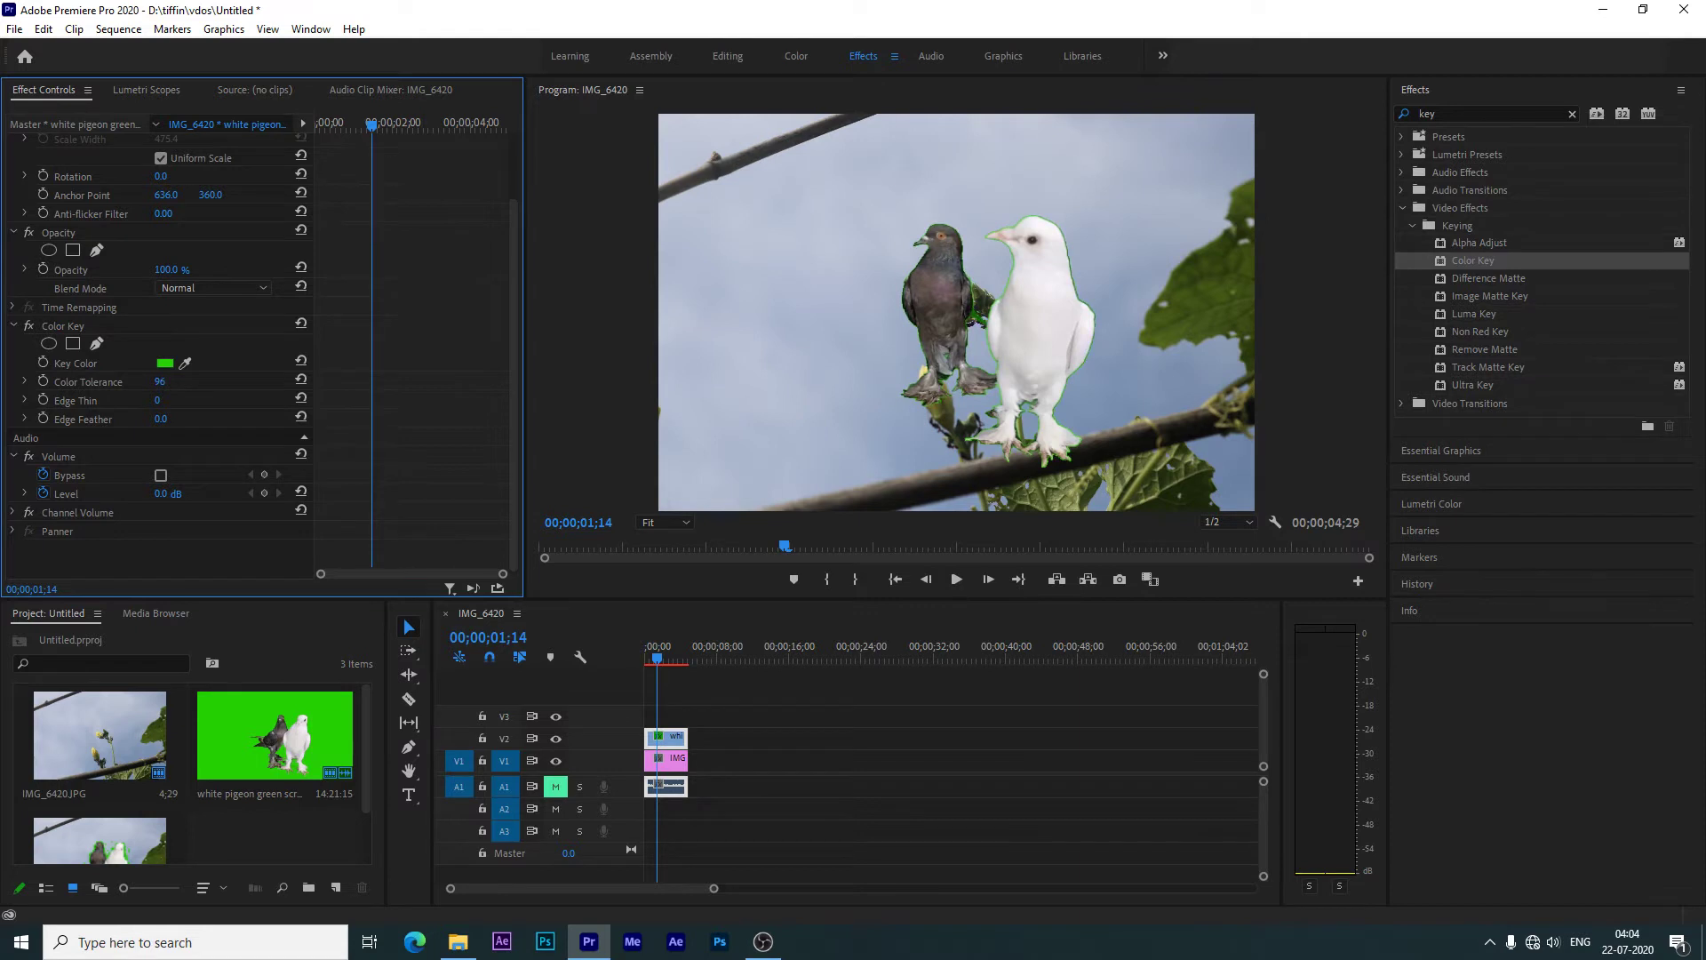
- Raise Color Key tolerance to 145 and set Edge Thin back to 0
{"action": "left_click_drag", "start_coordinate": [163, 382], "coordinate": [177, 383]}
{"action": "left_click_drag", "start_coordinate": [155, 402], "coordinate": [155, 402]}
{"action": "left_click_drag", "start_coordinate": [155, 402], "coordinate": [153, 402]}
{"action": "left_click_drag", "start_coordinate": [158, 400], "coordinate": [164, 400]}
{"action": "left_click_drag", "start_coordinate": [162, 382], "coordinate": [213, 382]}
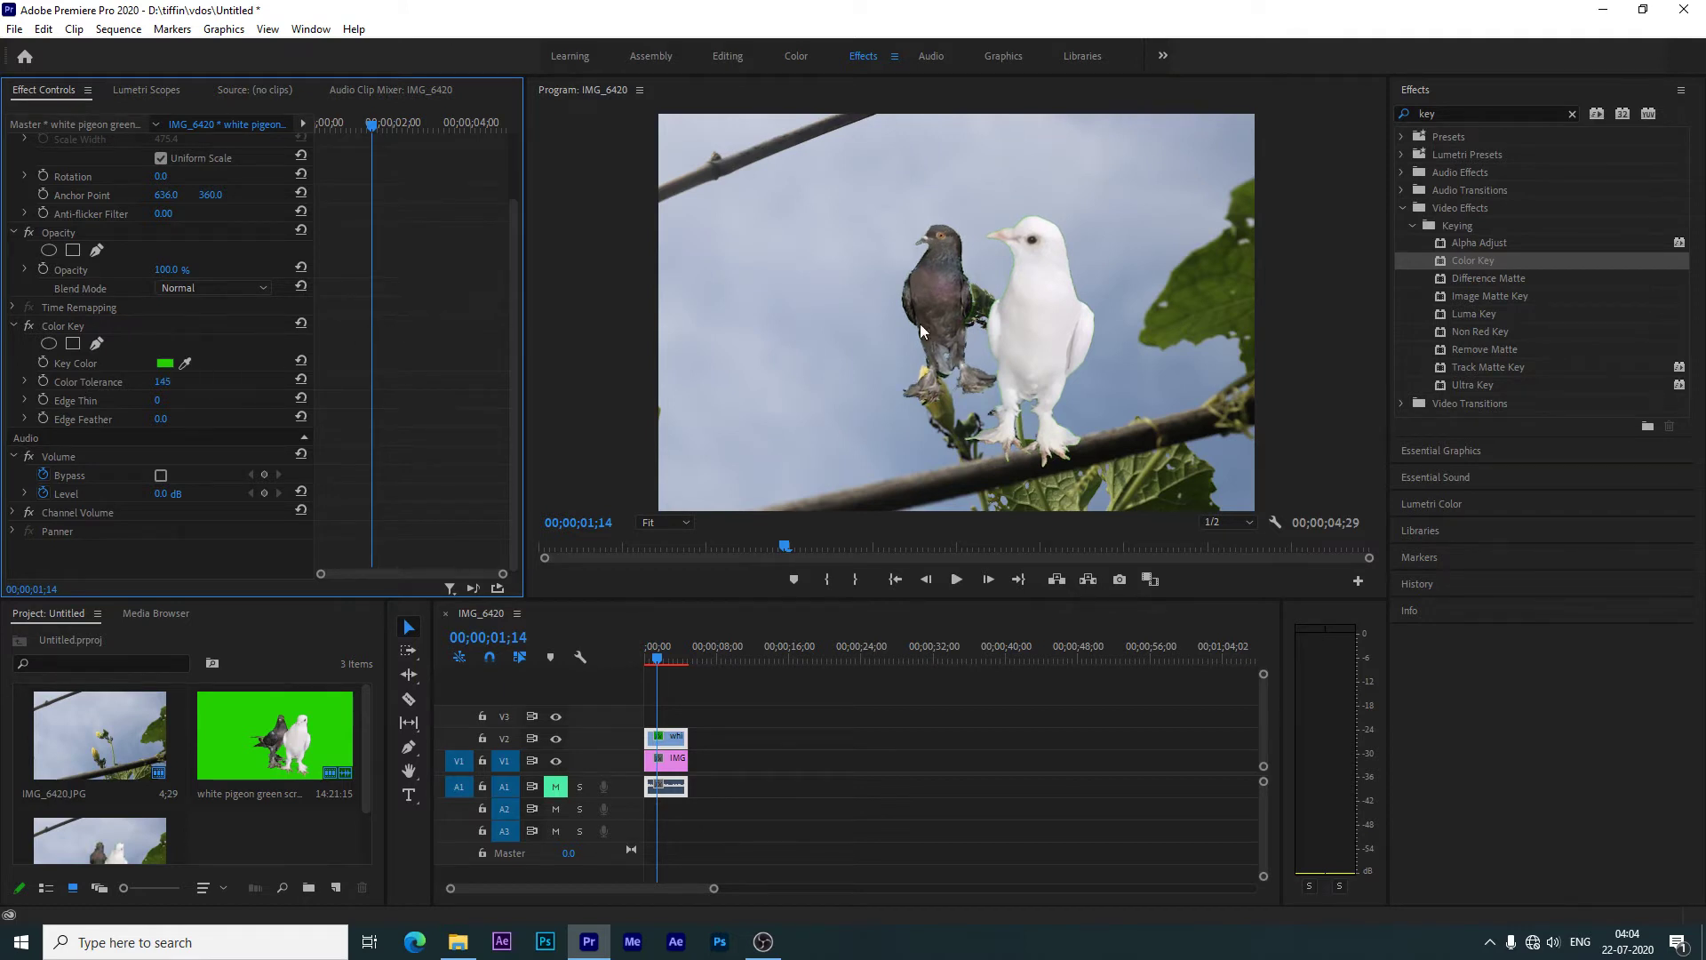
- Play back the composite, then set Color Key tolerance to 121 and edge feather to 0.2
{"action": "key", "text": "space"}
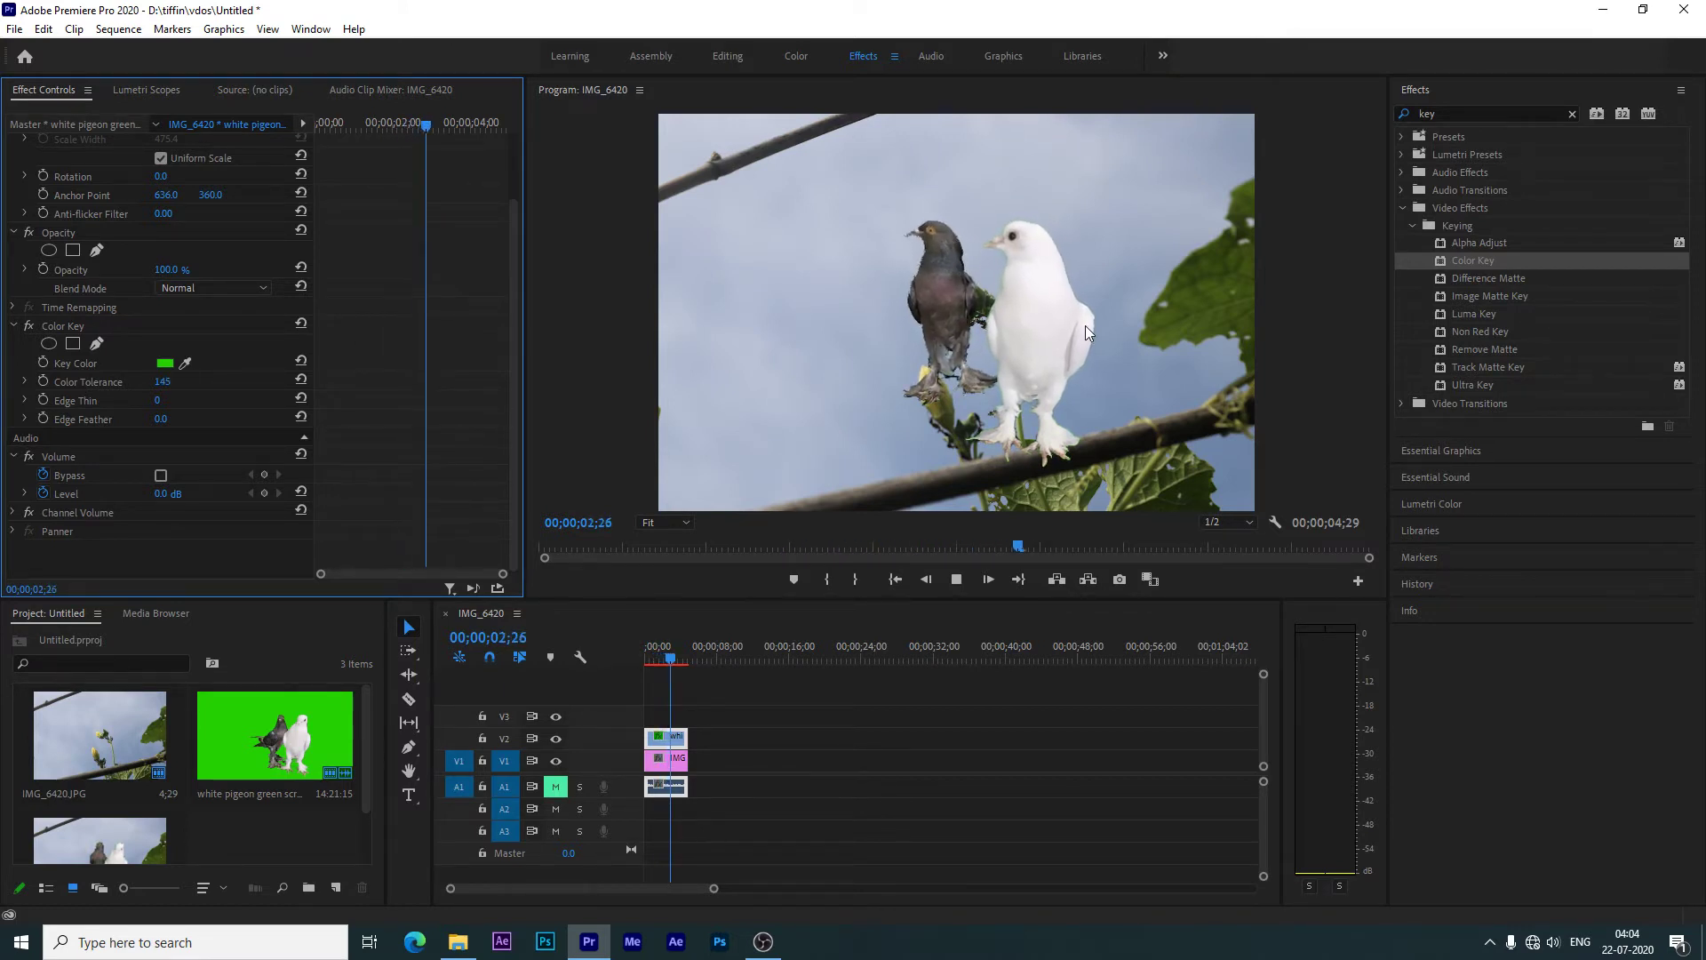
{"action": "key", "text": "space"}
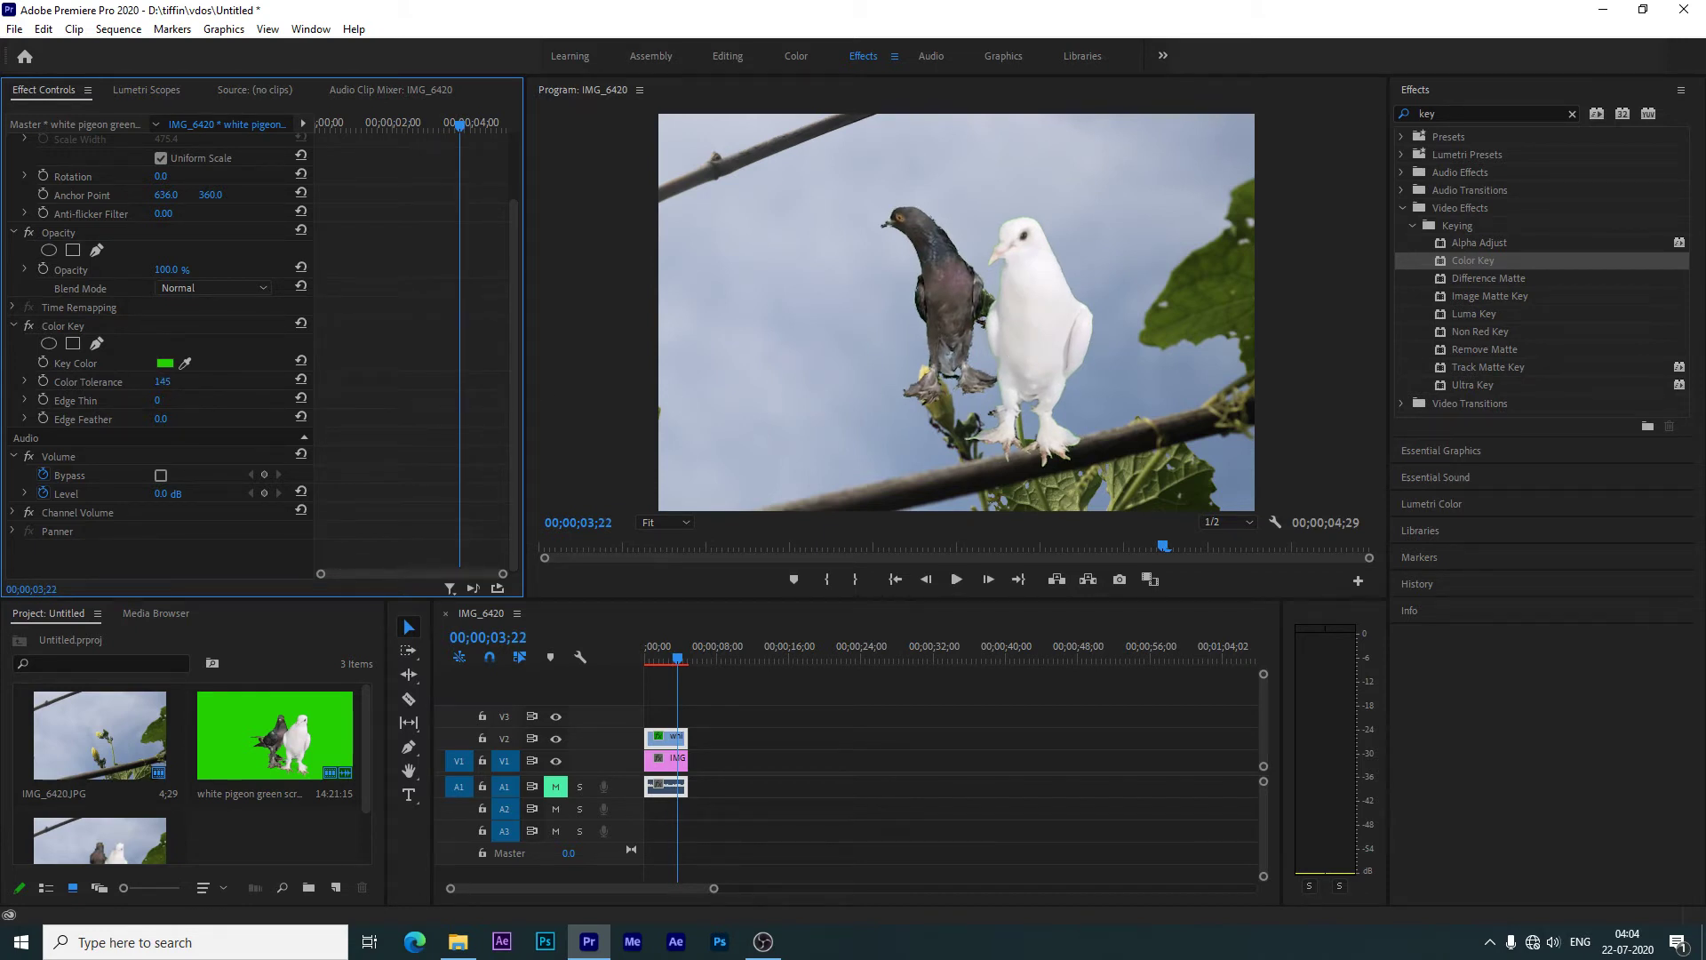
{"action": "left_click_drag", "start_coordinate": [163, 382], "coordinate": [135, 382]}
{"action": "mouse_move", "coordinate": [160, 420]}
{"action": "left_mouse_down"}
{"action": "mouse_move", "coordinate": [176, 419]}
{"action": "mouse_move", "coordinate": [152, 419]}
{"action": "left_mouse_up"}
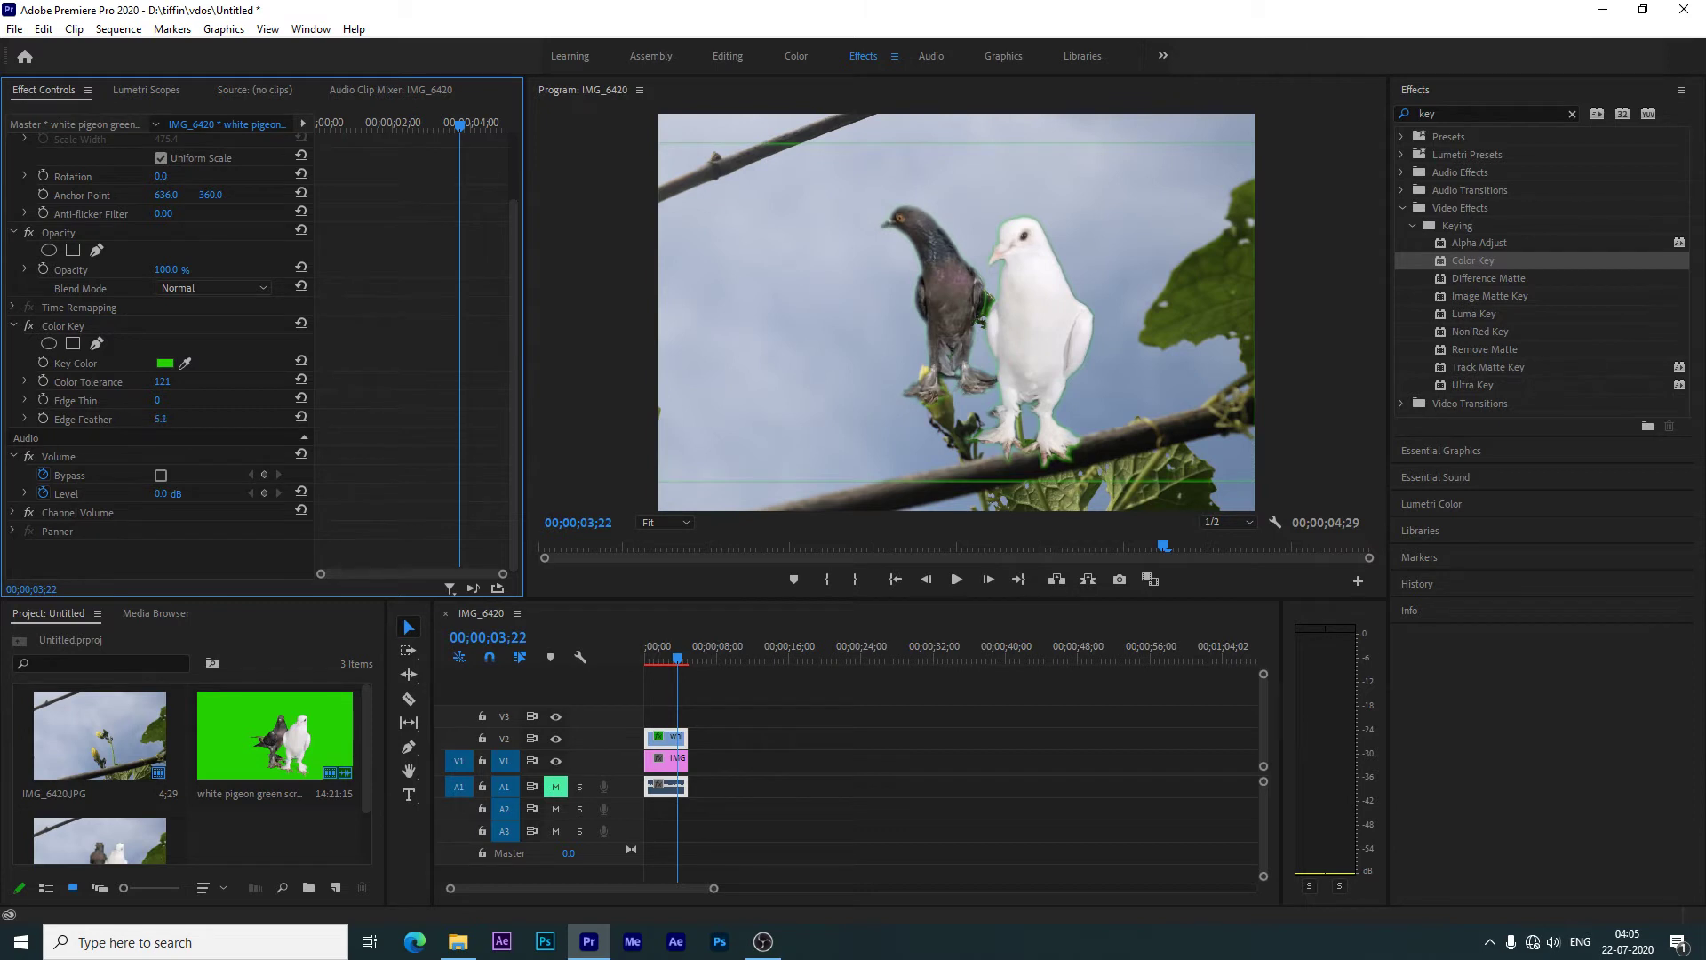
{"action": "left_click_drag", "start_coordinate": [161, 420], "coordinate": [156, 419]}
{"action": "left_click_drag", "start_coordinate": [160, 419], "coordinate": [153, 420]}
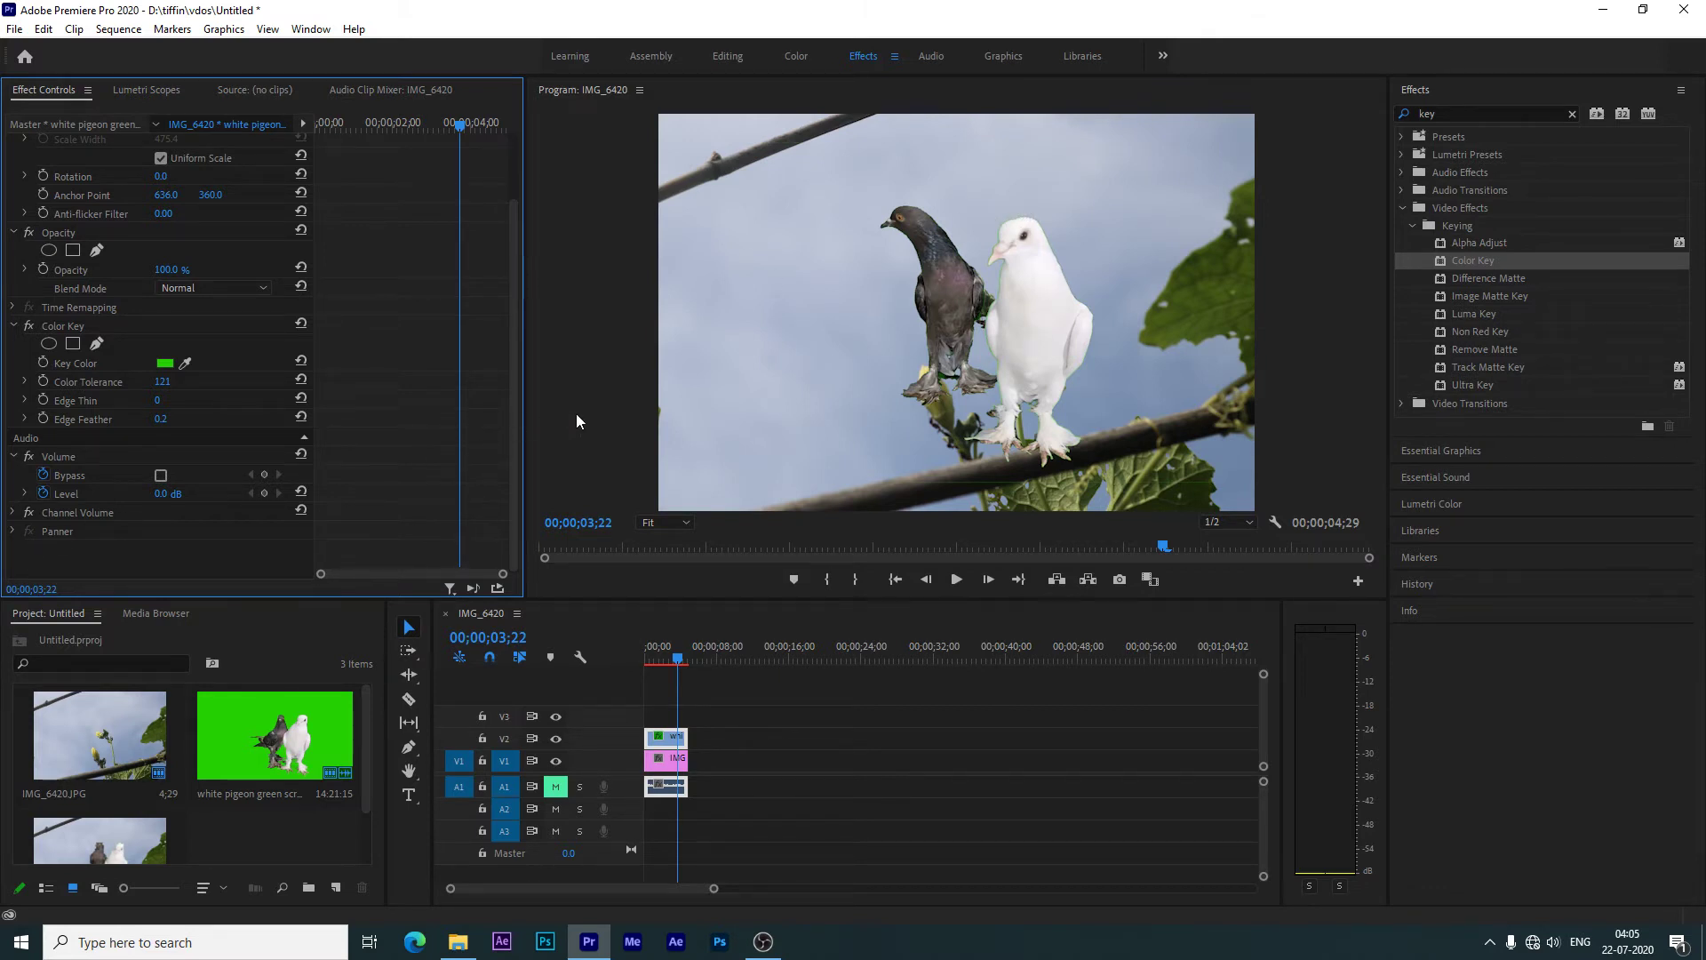
- Undo the Color Key and apply Ultra Key to the V2 pigeon clip instead
{"action": "key", "text": "ctrl+z"}
{"action": "key", "text": "ctrl+z"}
{"action": "key", "text": "ctrl+z"}
{"action": "key", "text": "ctrl+z"}
{"action": "key", "text": "ctrl+z"}
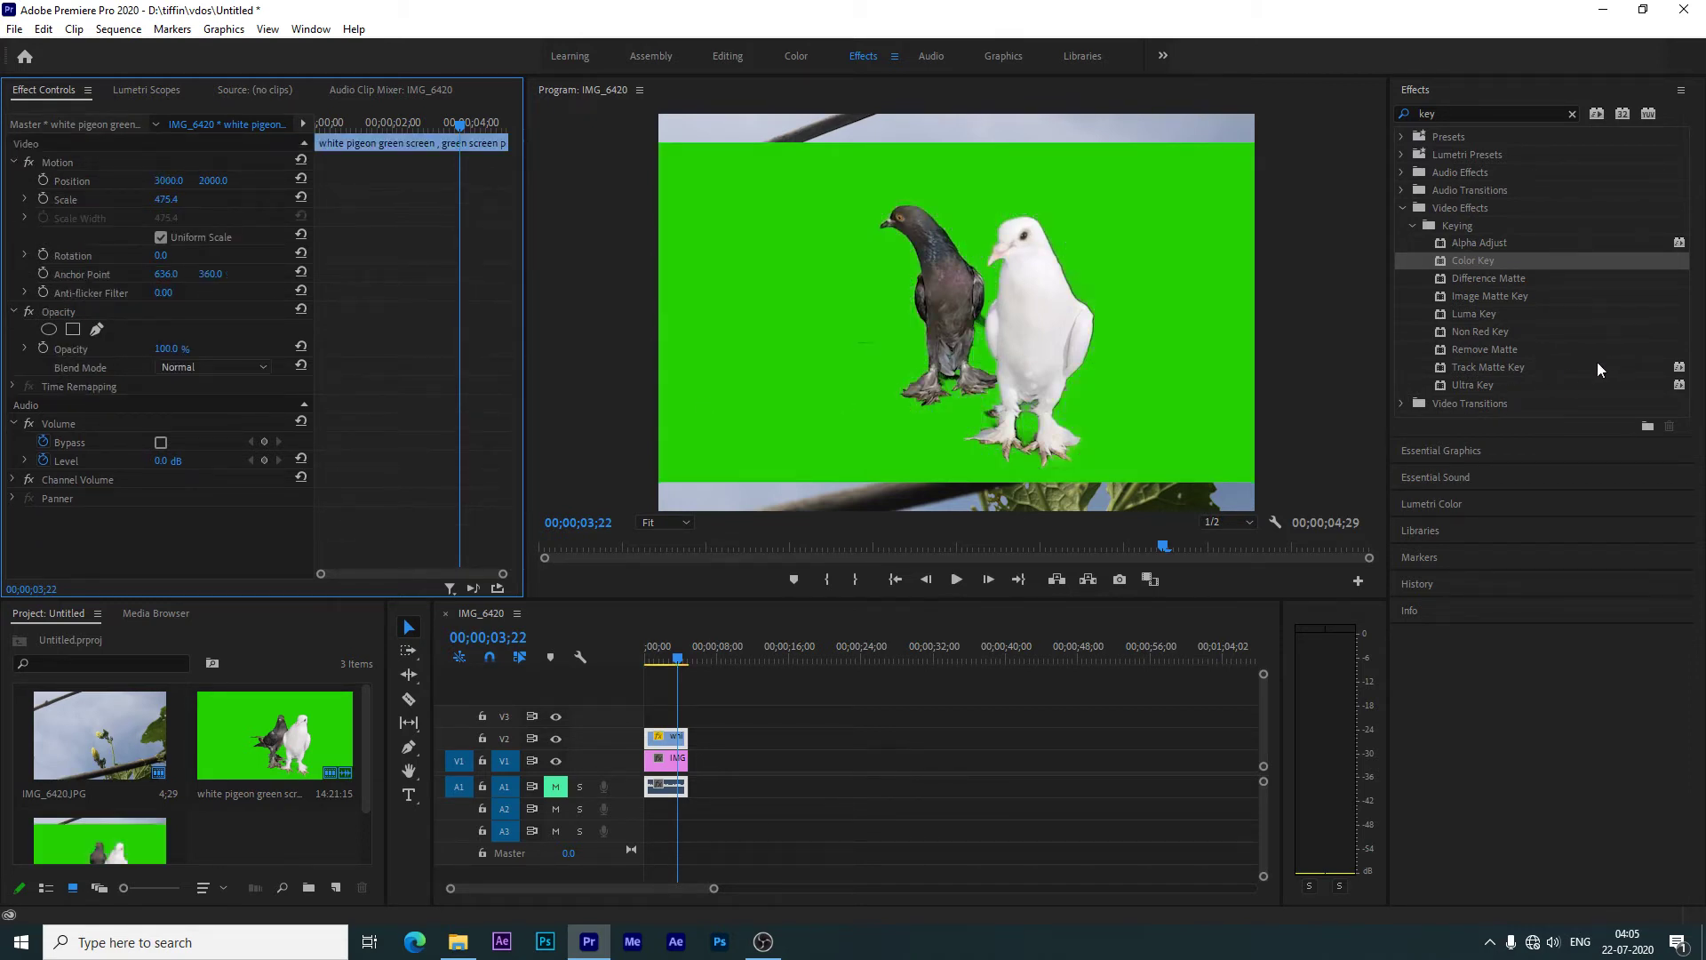
{"action": "left_click", "coordinate": [1486, 386]}
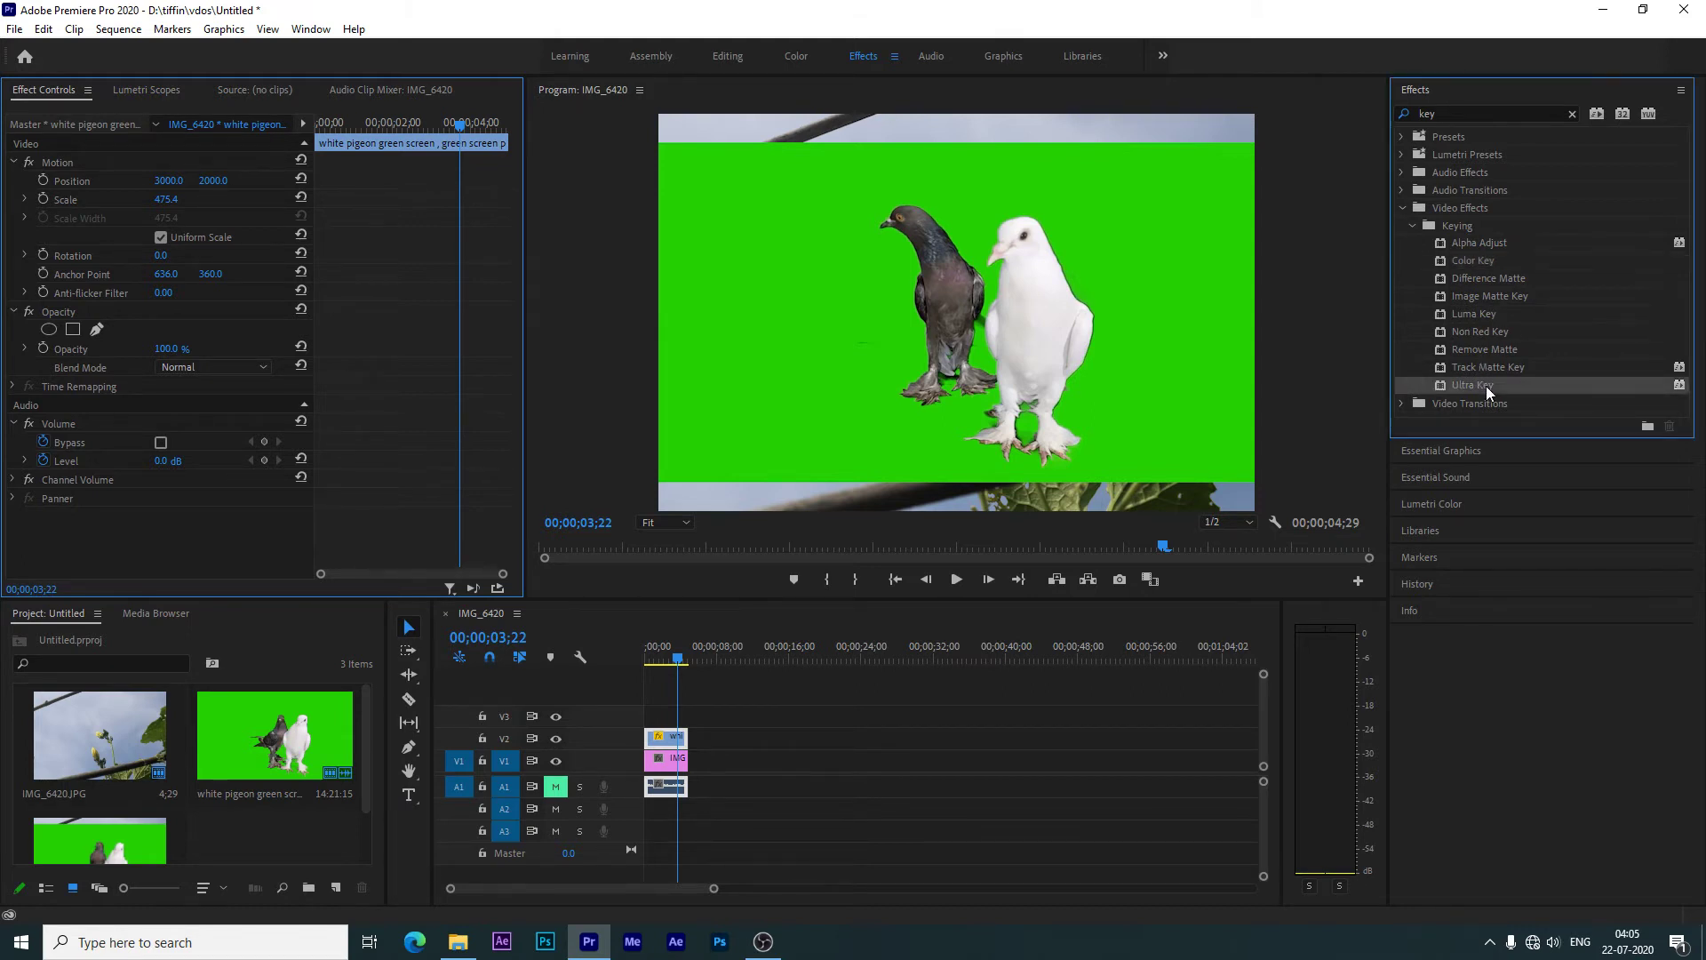
{"action": "left_click_drag", "start_coordinate": [1492, 383], "coordinate": [680, 734]}
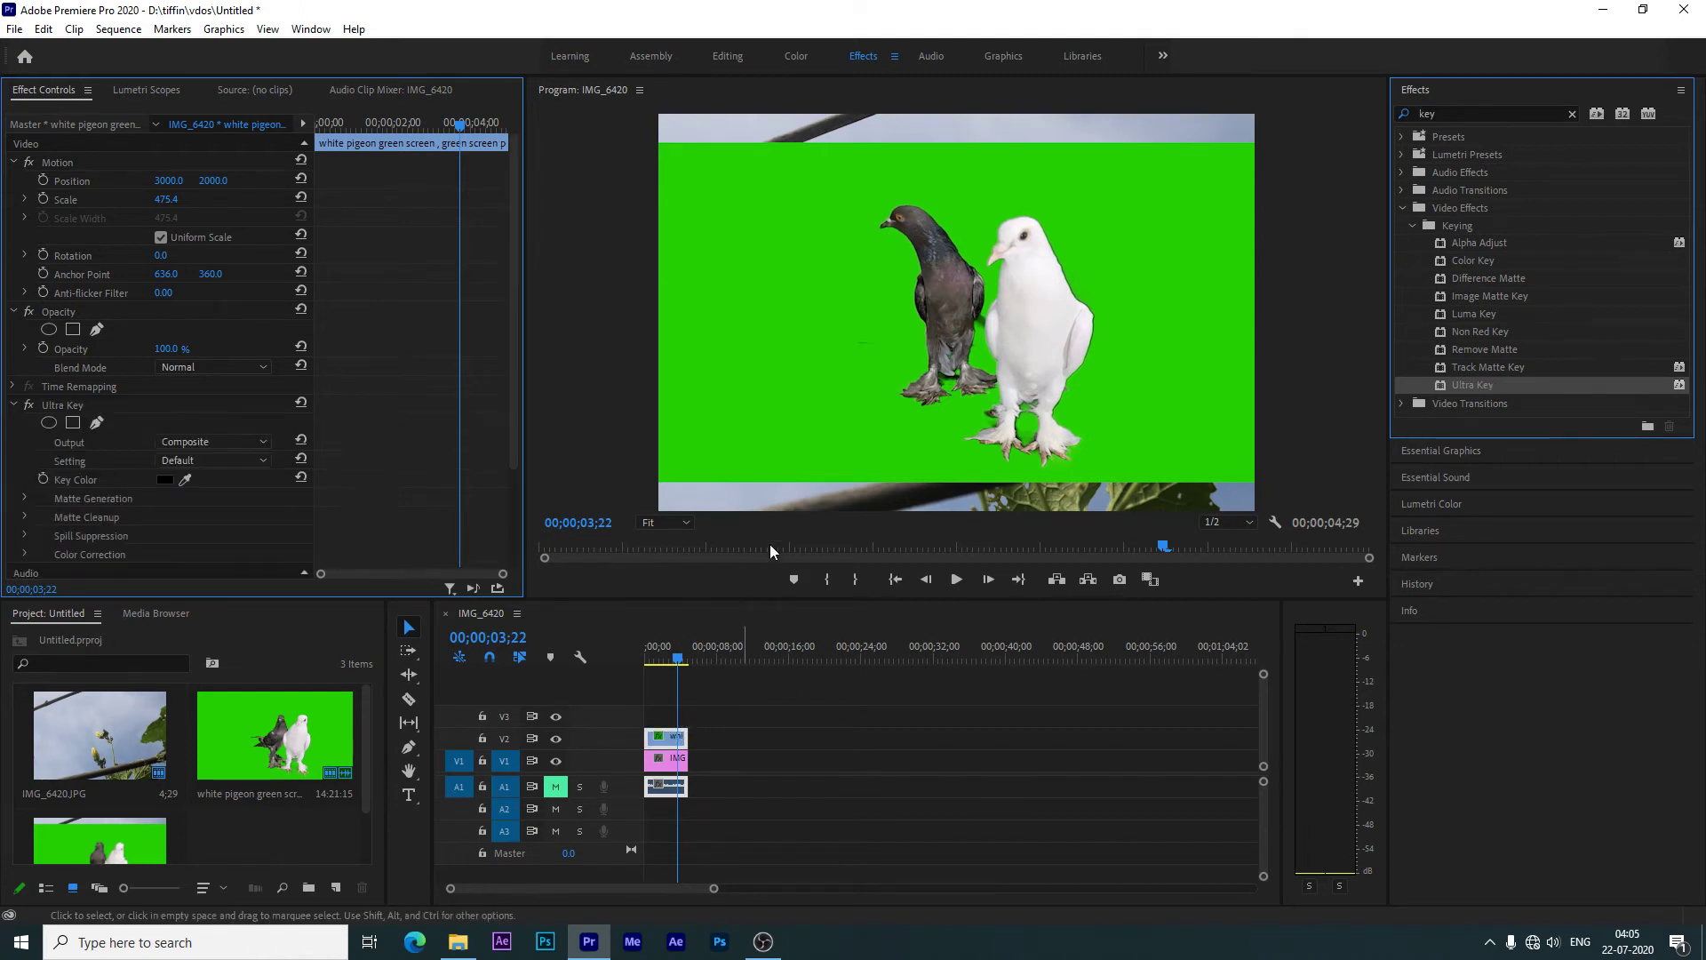
{"action": "left_click_drag", "start_coordinate": [512, 355], "coordinate": [512, 428]}
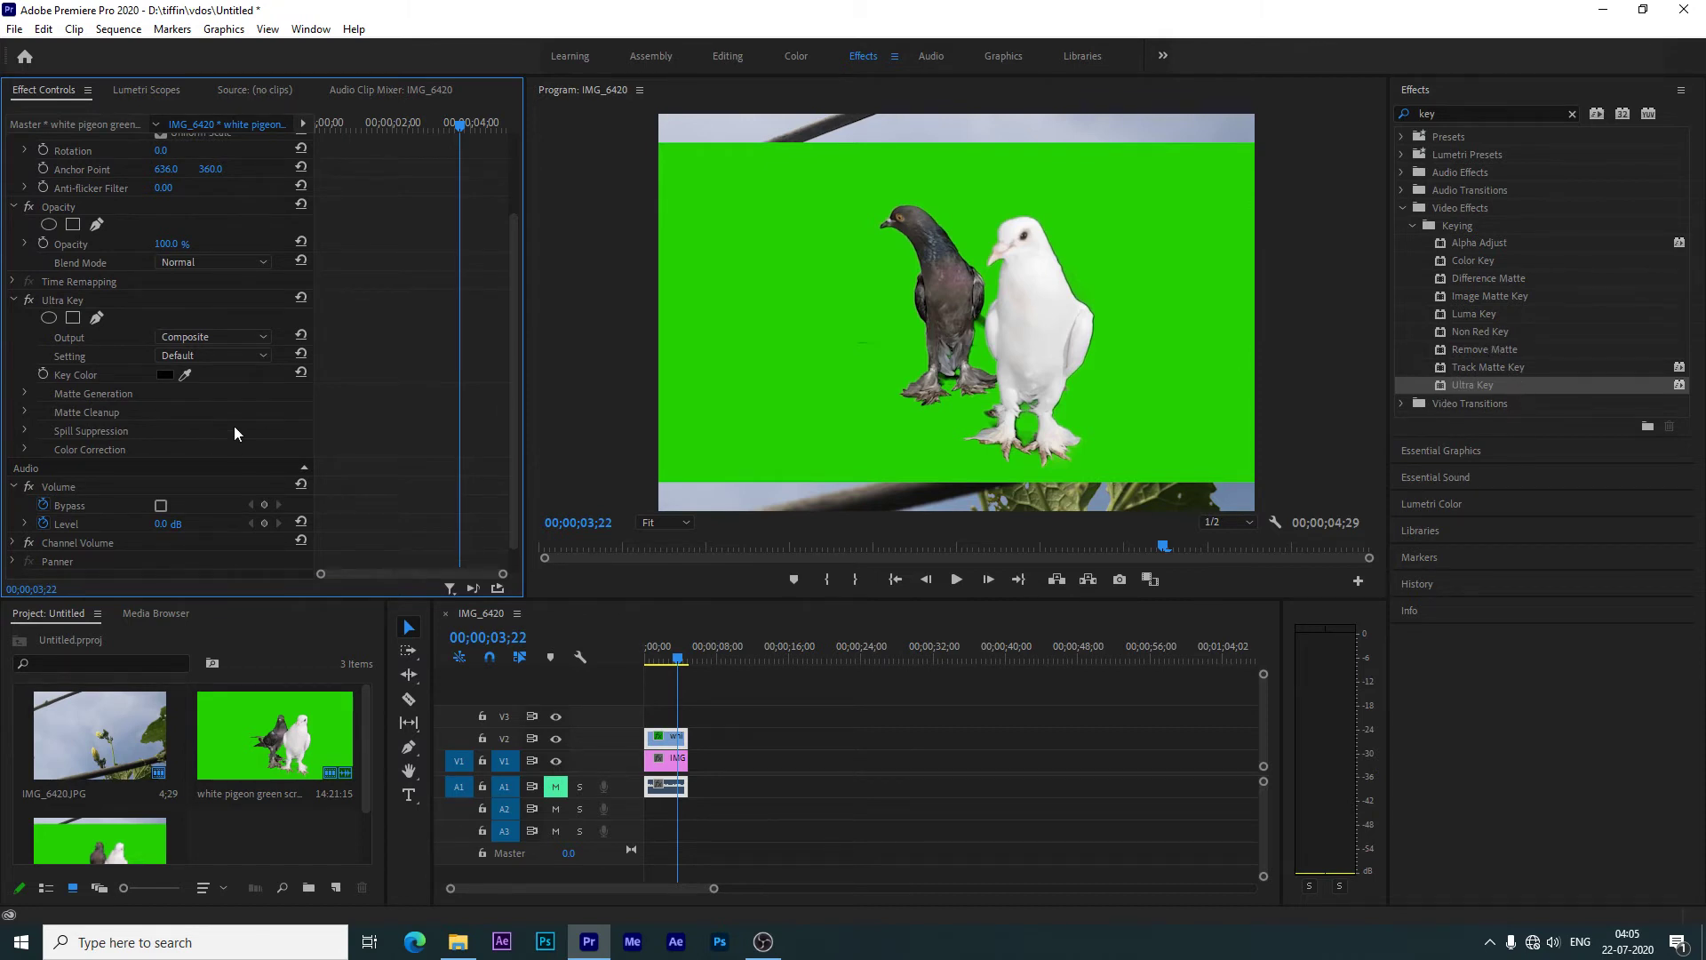
- Sample the green screen in the Program Monitor as Ultra Key's key colour
{"action": "left_click", "coordinate": [184, 376]}
{"action": "left_click", "coordinate": [789, 288]}
{"action": "left_click", "coordinate": [791, 283]}
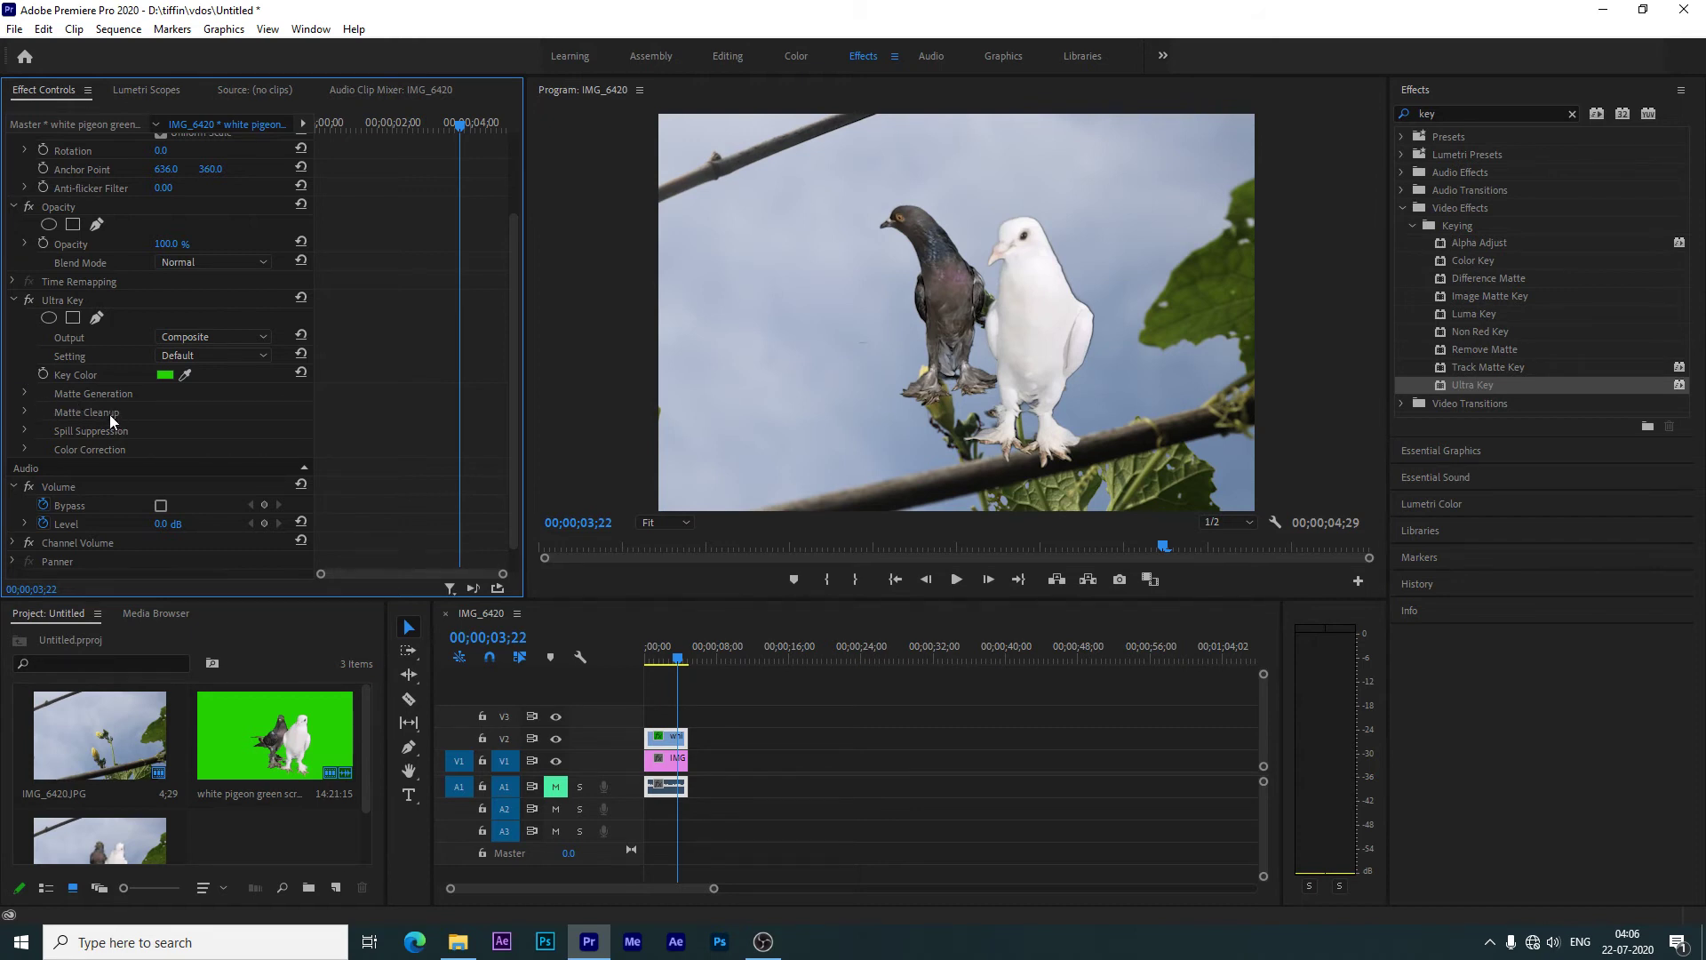
- Expand Matte Generation and set Transparency to 18.0 and Shadow to 97.0
{"action": "left_click", "coordinate": [25, 393]}
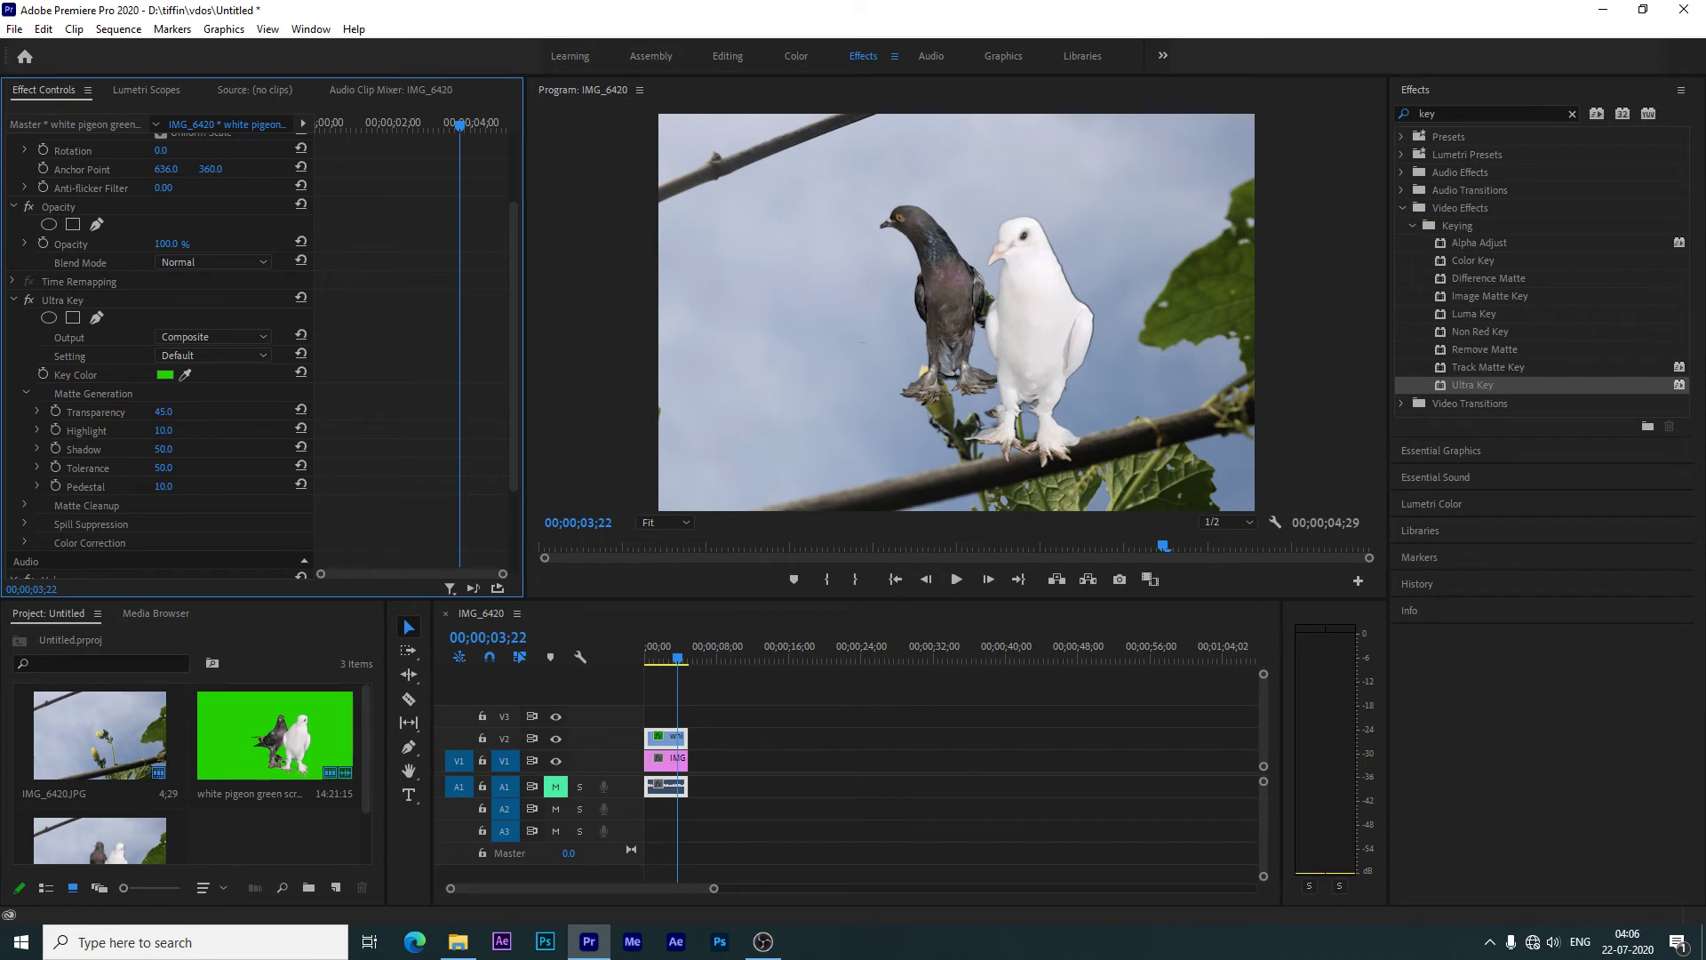
{"action": "mouse_move", "coordinate": [163, 412]}
{"action": "left_mouse_down"}
{"action": "mouse_move", "coordinate": [142, 412]}
{"action": "mouse_move", "coordinate": [157, 411]}
{"action": "left_mouse_up"}
{"action": "mouse_move", "coordinate": [163, 449]}
{"action": "left_mouse_down"}
{"action": "mouse_move", "coordinate": [137, 449]}
{"action": "mouse_move", "coordinate": [220, 449]}
{"action": "left_mouse_up"}
- Collapse Matte Generation, then in Matte Cleanup set Choke to 9.0 and Soften to 11.0
{"action": "left_click", "coordinate": [26, 393]}
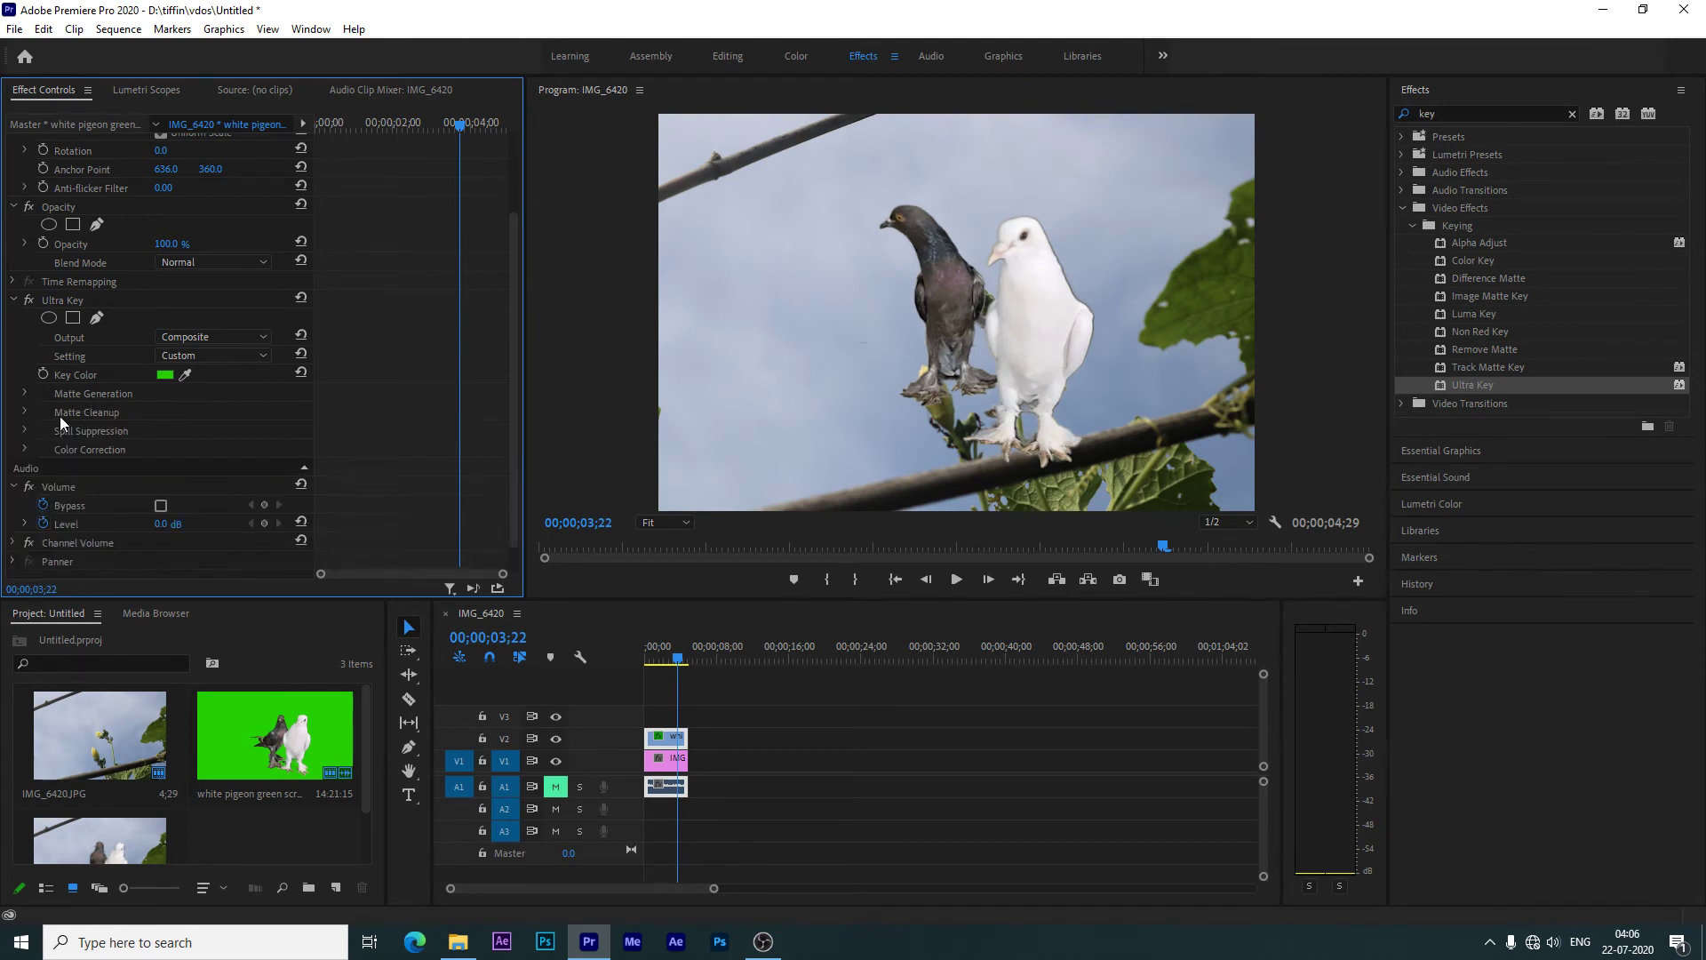
{"action": "left_click", "coordinate": [24, 412]}
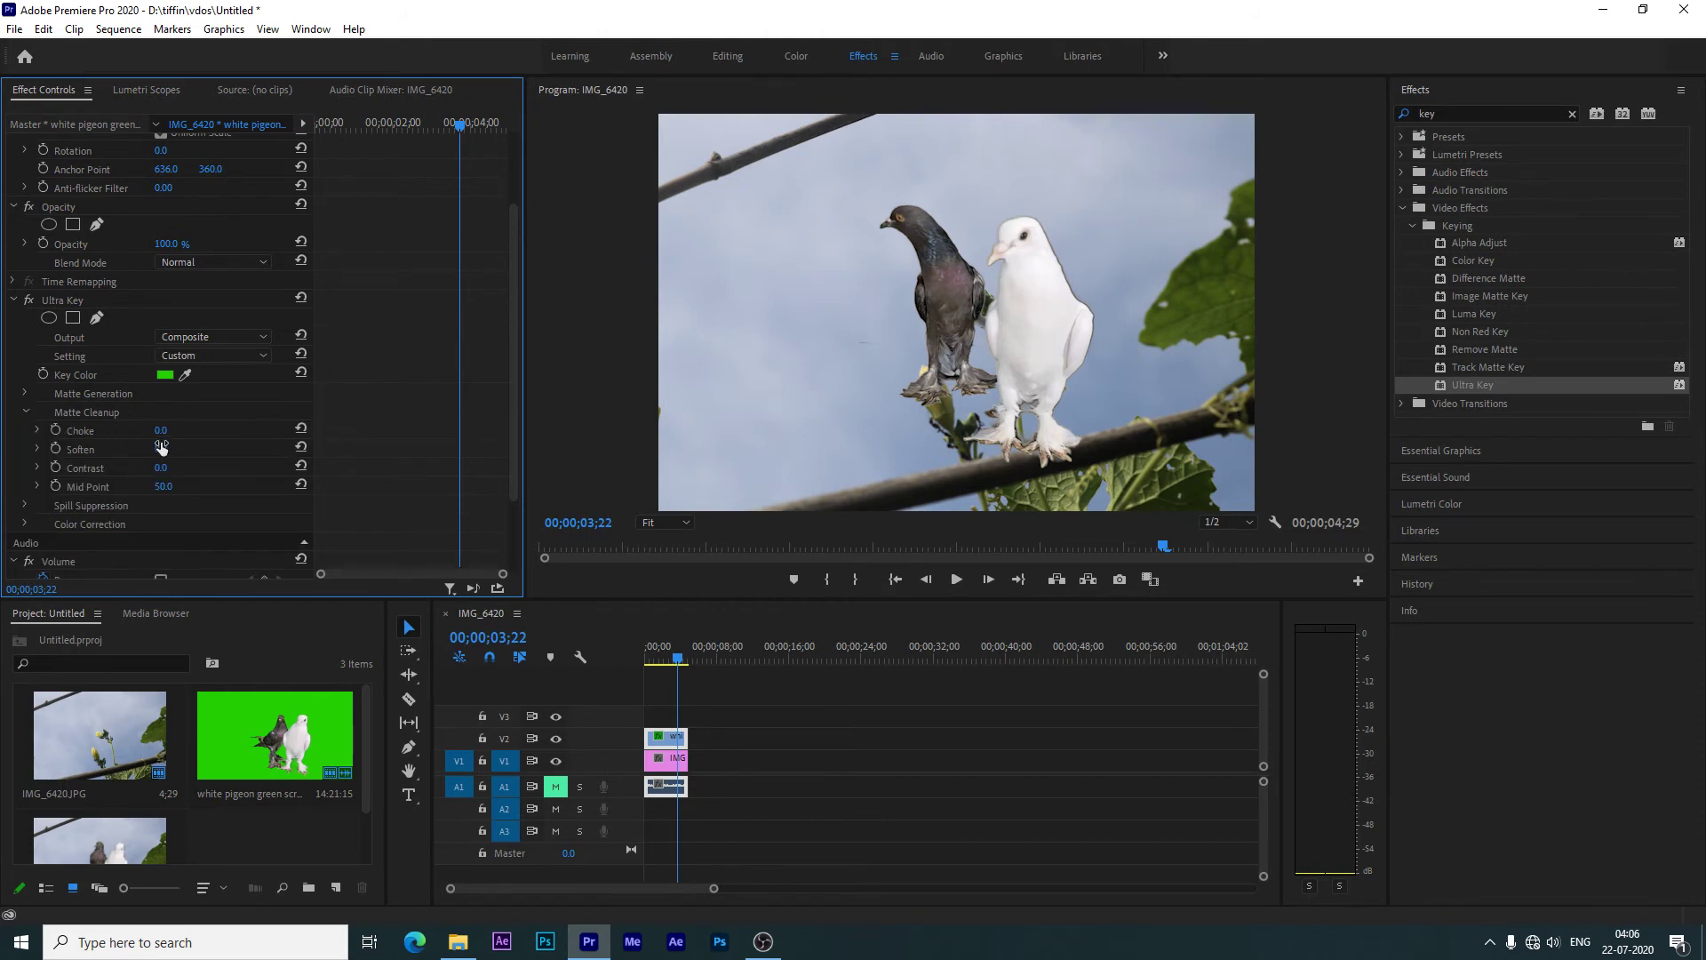
{"action": "mouse_move", "coordinate": [161, 430]}
{"action": "left_mouse_down"}
{"action": "mouse_move", "coordinate": [197, 430]}
{"action": "mouse_move", "coordinate": [179, 430]}
{"action": "left_mouse_up"}
{"action": "left_click_drag", "start_coordinate": [161, 449], "coordinate": [198, 449]}
{"action": "scroll", "coordinate": [514, 414], "scroll_direction": "down", "scroll_amount": 3}
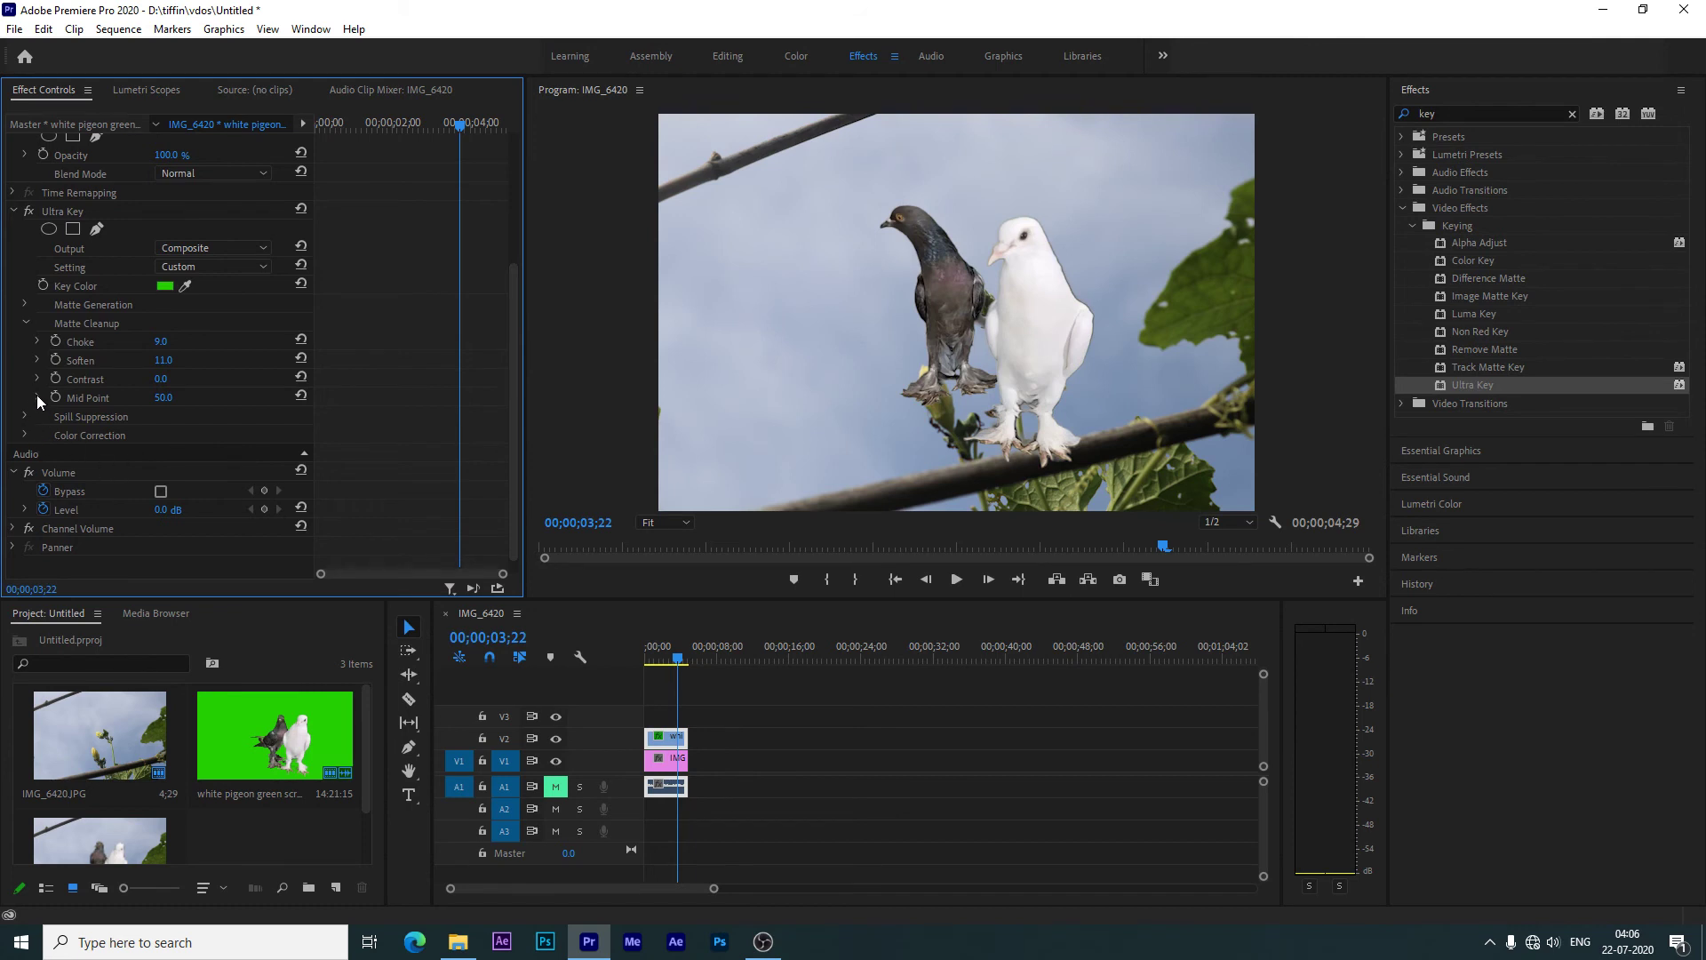
- Expand Color Correction, try a higher Saturation, then undo it back to 100.0
{"action": "left_click", "coordinate": [24, 435]}
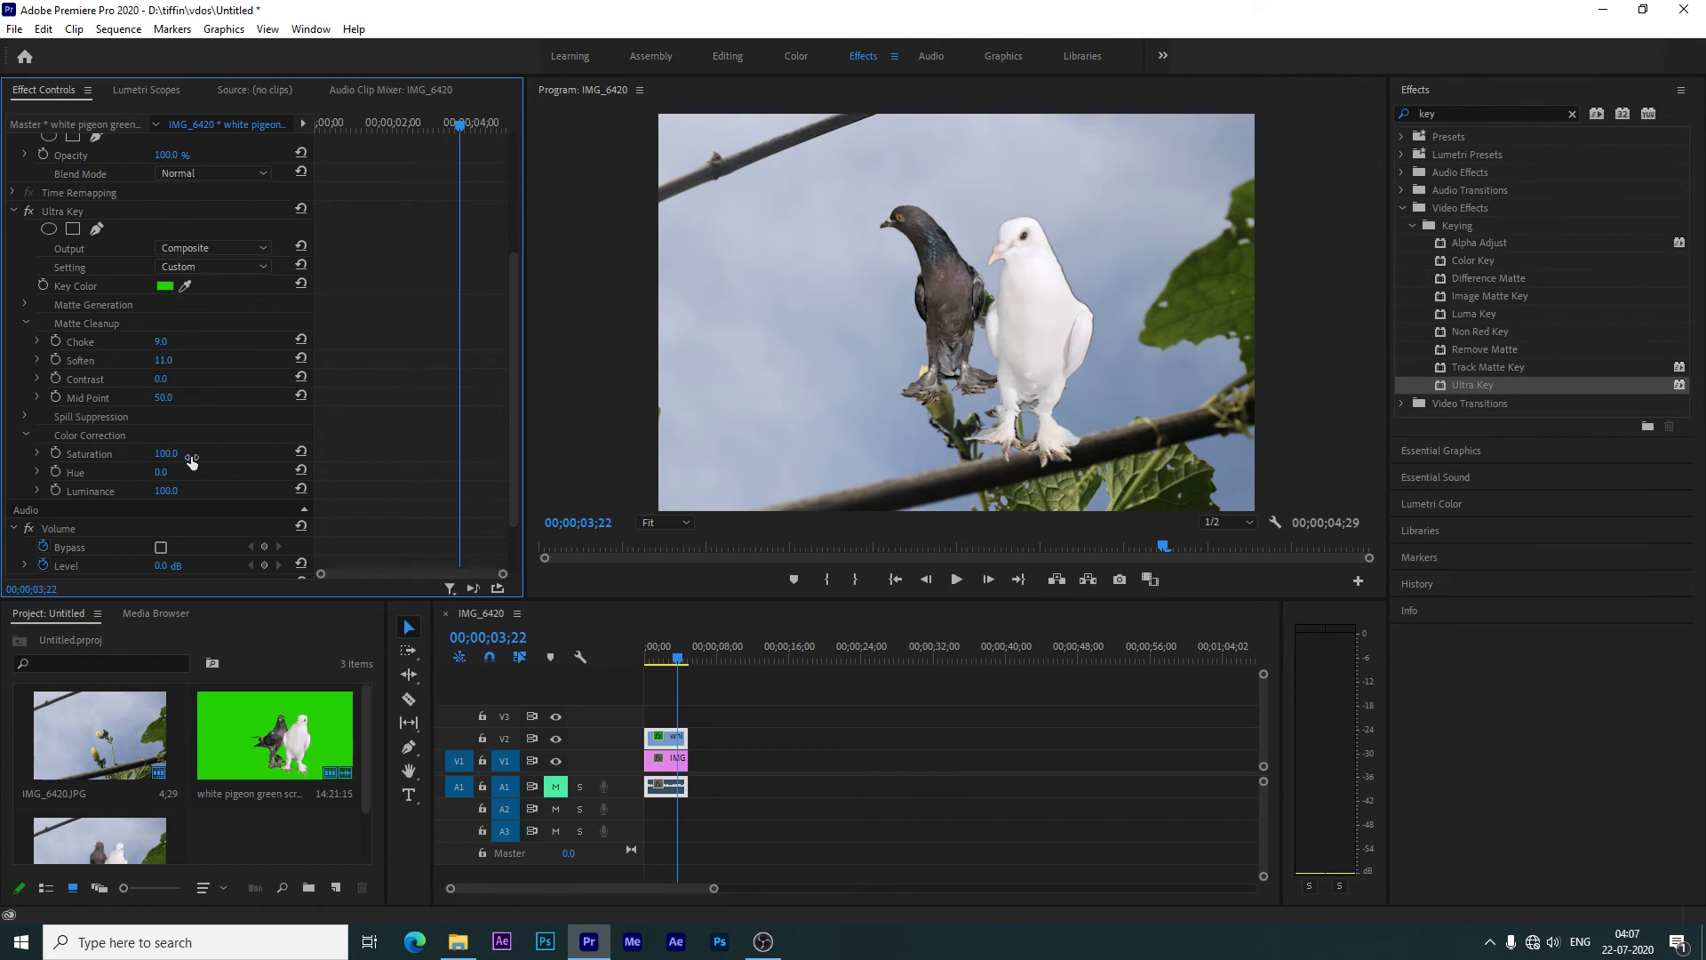
{"action": "left_click_drag", "start_coordinate": [166, 455], "coordinate": [212, 455]}
{"action": "key", "text": "ctrl+z"}
- Scale the pigeon clip to 393.4 and move it to 3017.9, 2384.6 onto the branch
{"action": "mouse_move", "coordinate": [514, 336]}
{"action": "left_mouse_down"}
{"action": "mouse_move", "coordinate": [512, 299]}
{"action": "mouse_move", "coordinate": [359, 243]}
{"action": "left_mouse_up"}
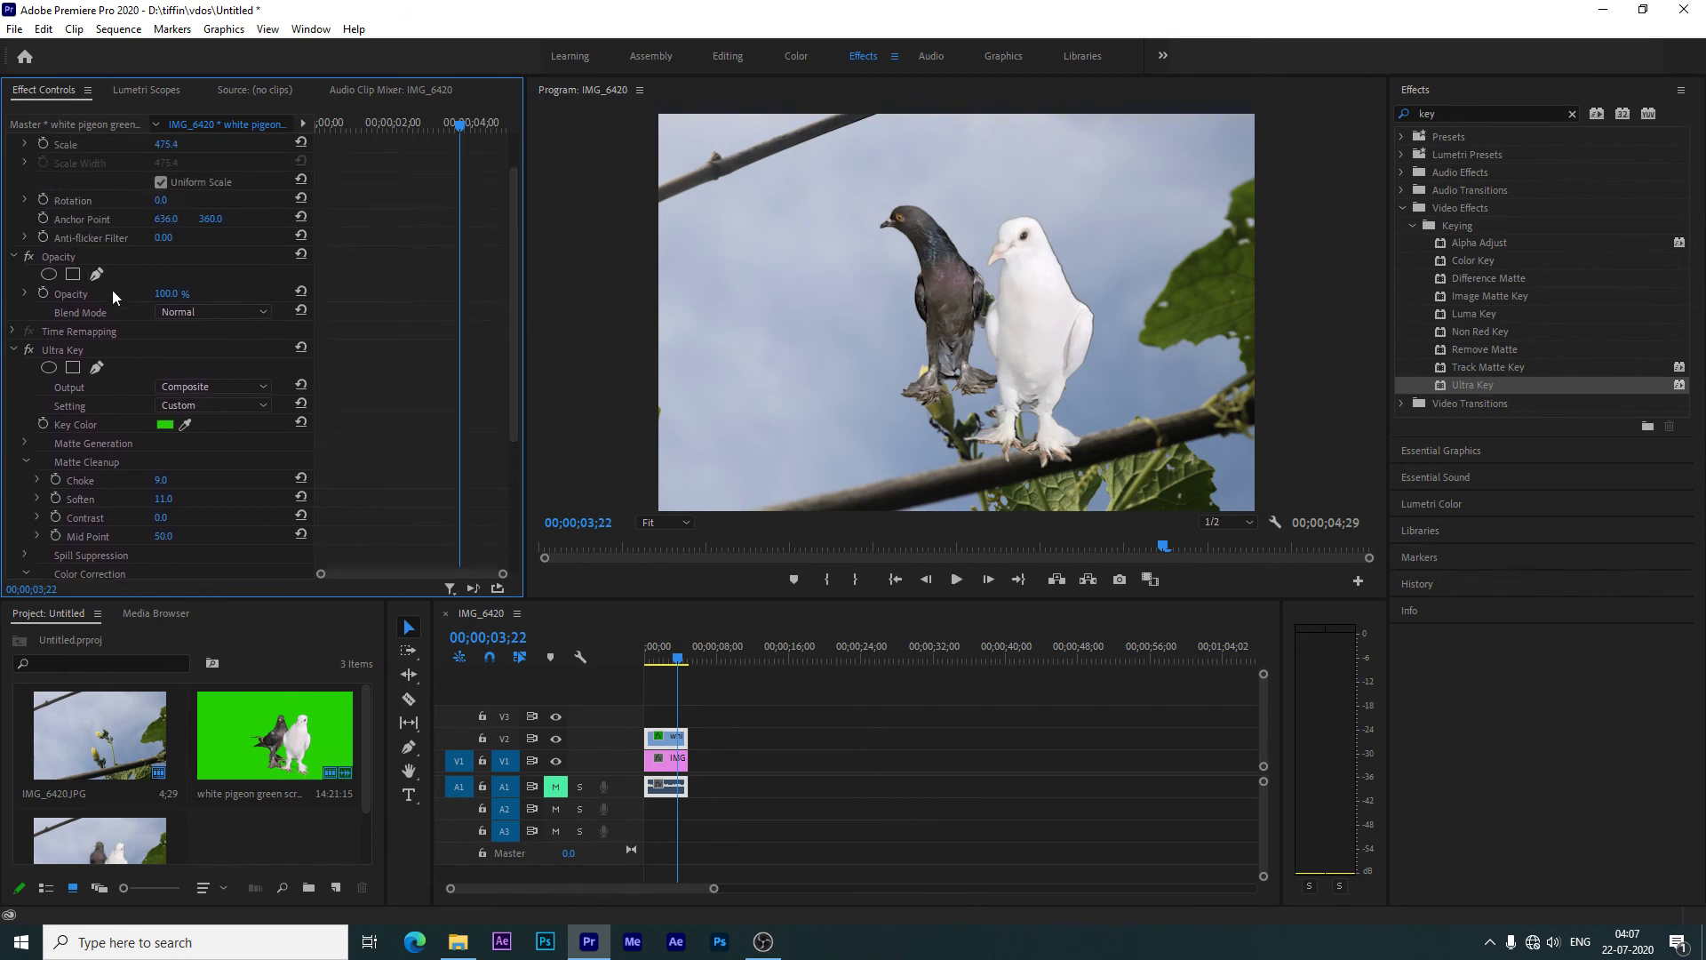
{"action": "left_click_drag", "start_coordinate": [512, 279], "coordinate": [516, 233]}
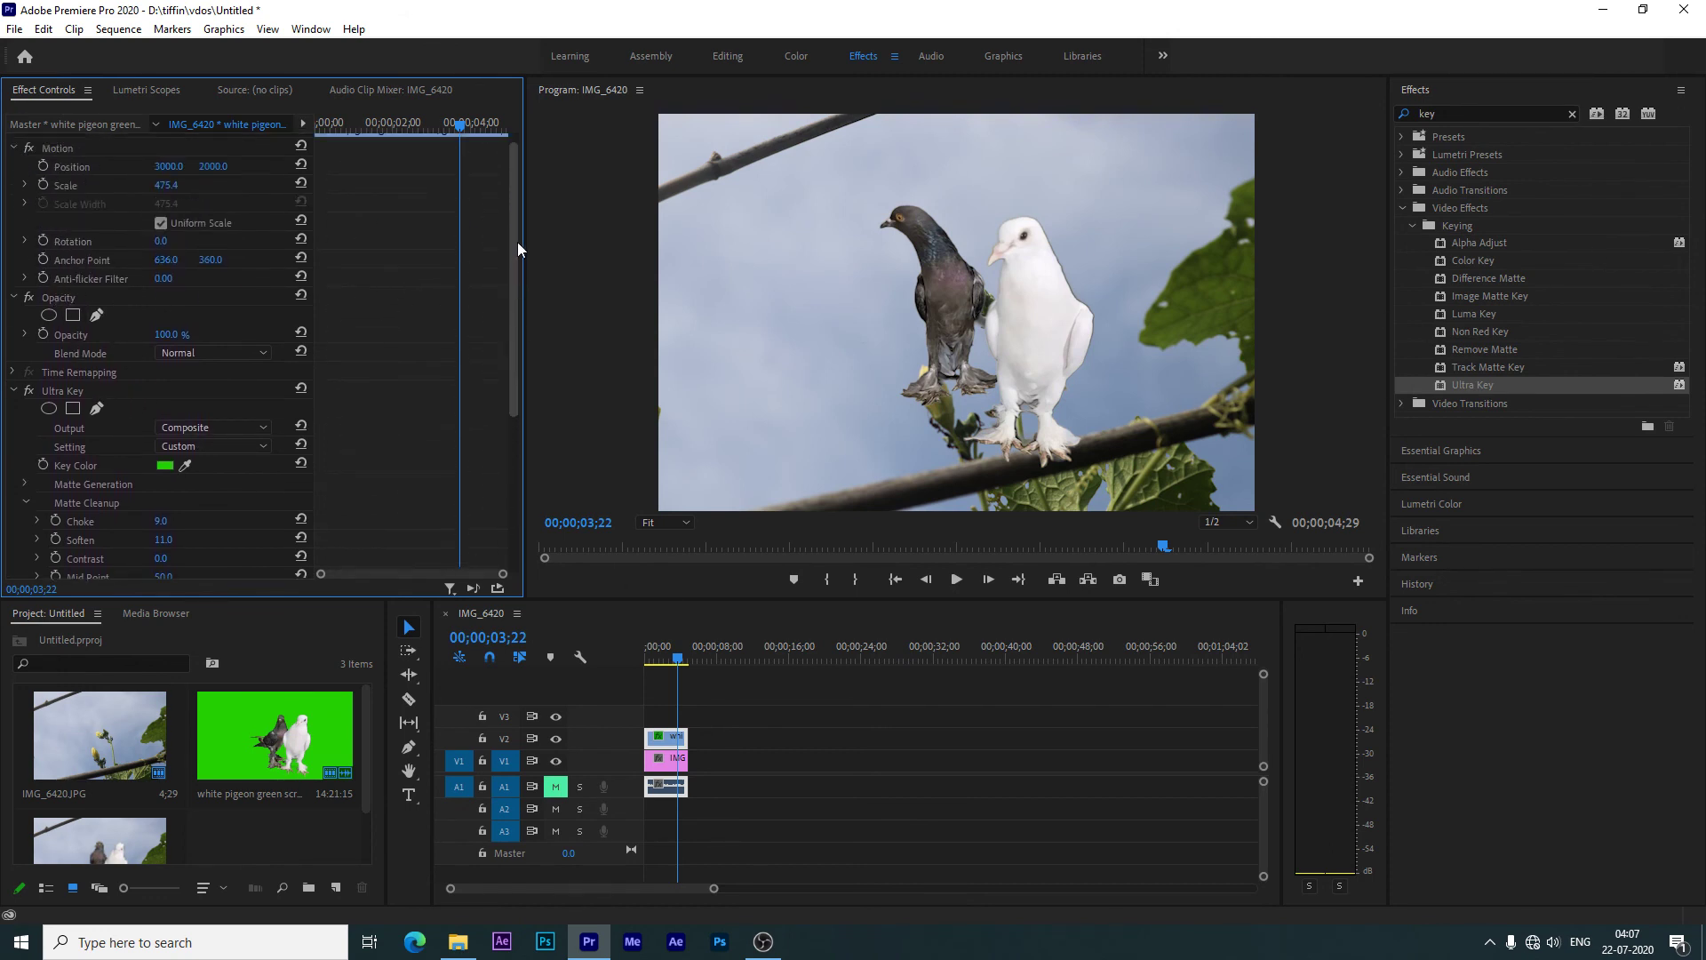
{"action": "left_click", "coordinate": [62, 163]}
{"action": "mouse_move", "coordinate": [809, 302]}
{"action": "left_mouse_down"}
{"action": "mouse_move", "coordinate": [877, 336]}
{"action": "mouse_move", "coordinate": [849, 317]}
{"action": "left_mouse_up"}
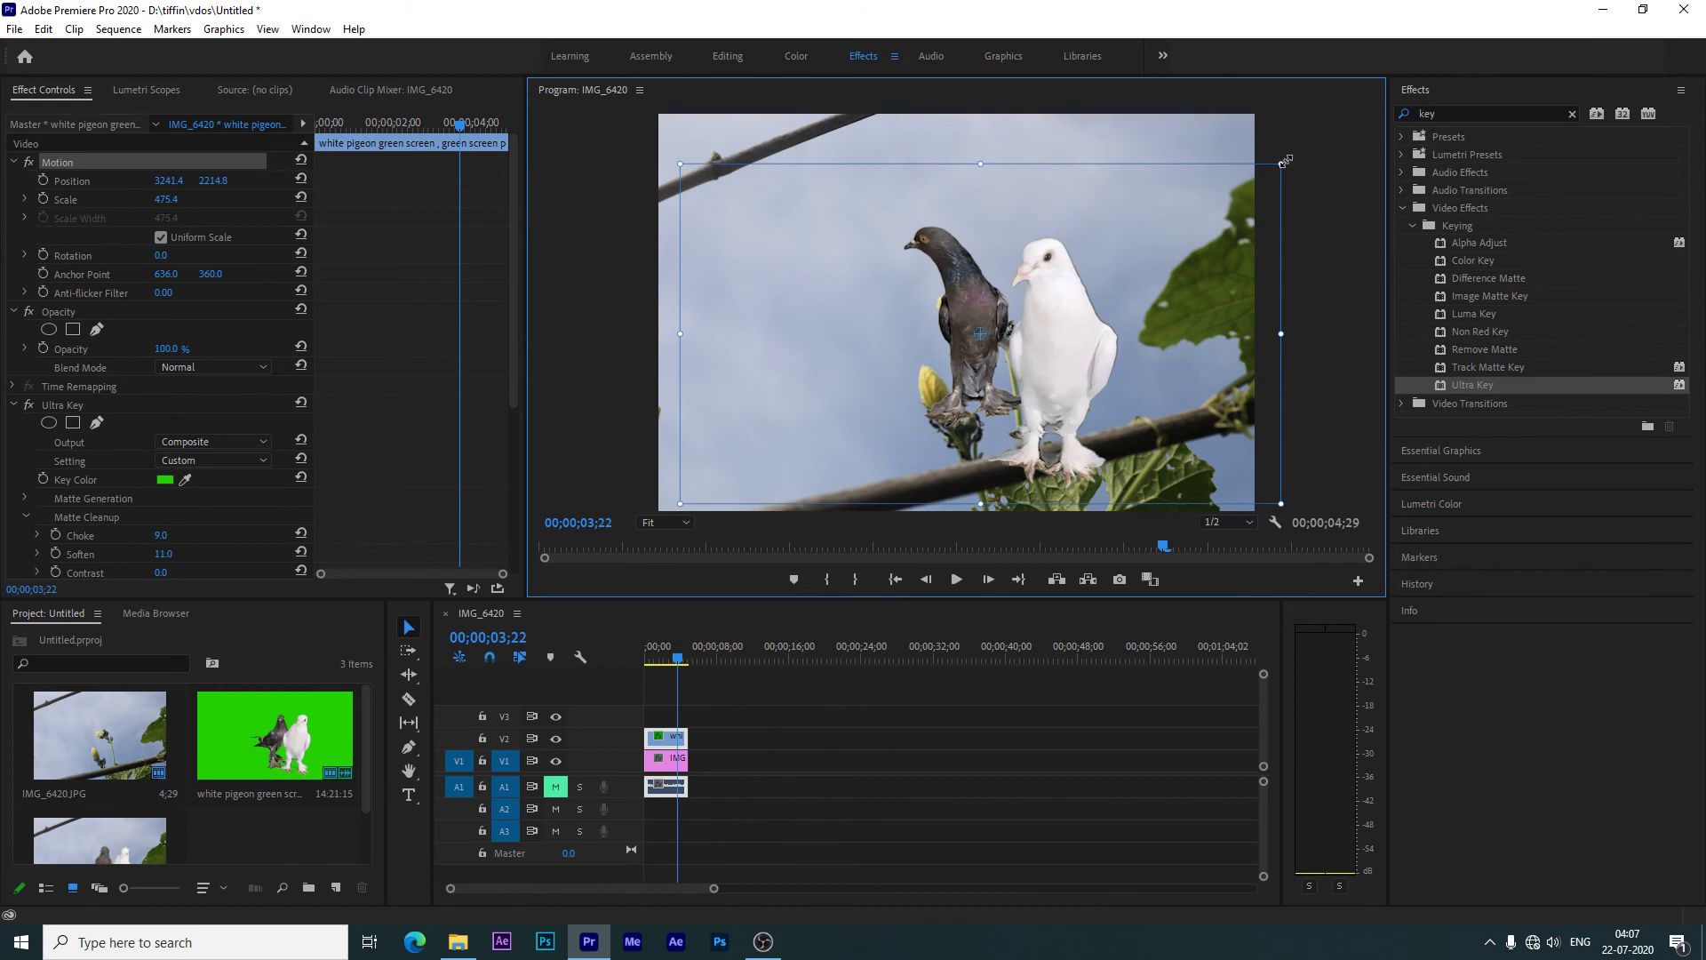
{"action": "left_click_drag", "start_coordinate": [1280, 165], "coordinate": [1214, 203]}
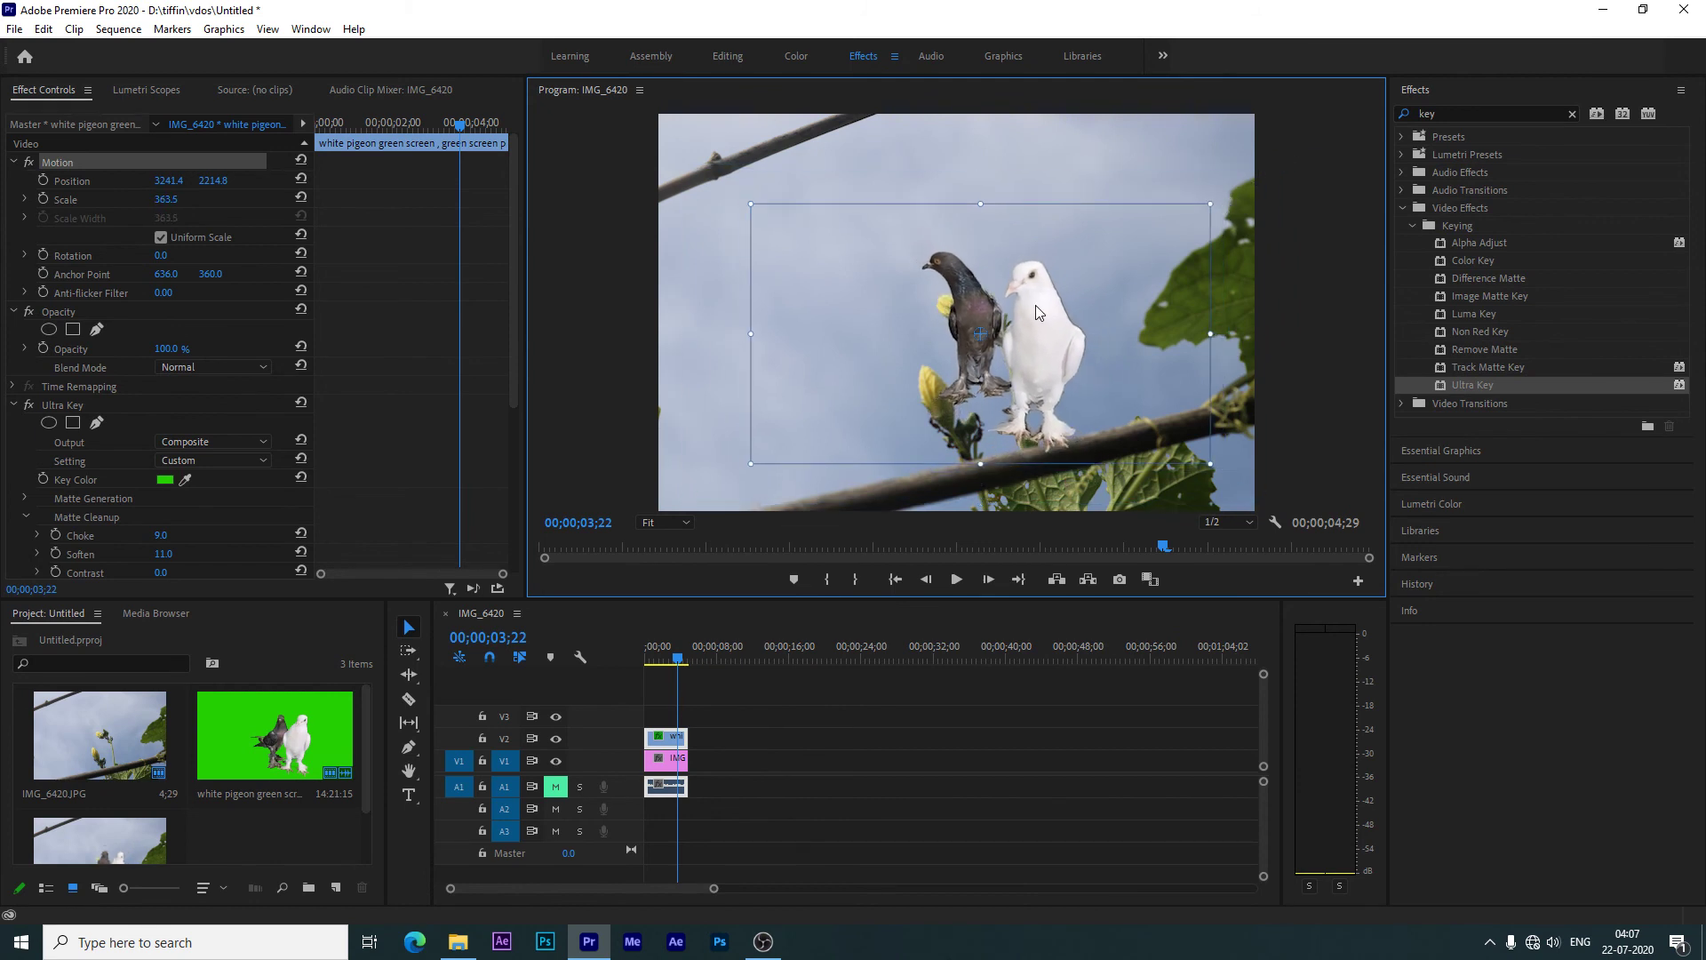
{"action": "mouse_move", "coordinate": [1036, 306]}
{"action": "left_mouse_down"}
{"action": "mouse_move", "coordinate": [1027, 347]}
{"action": "mouse_move", "coordinate": [1022, 329]}
{"action": "left_mouse_up"}
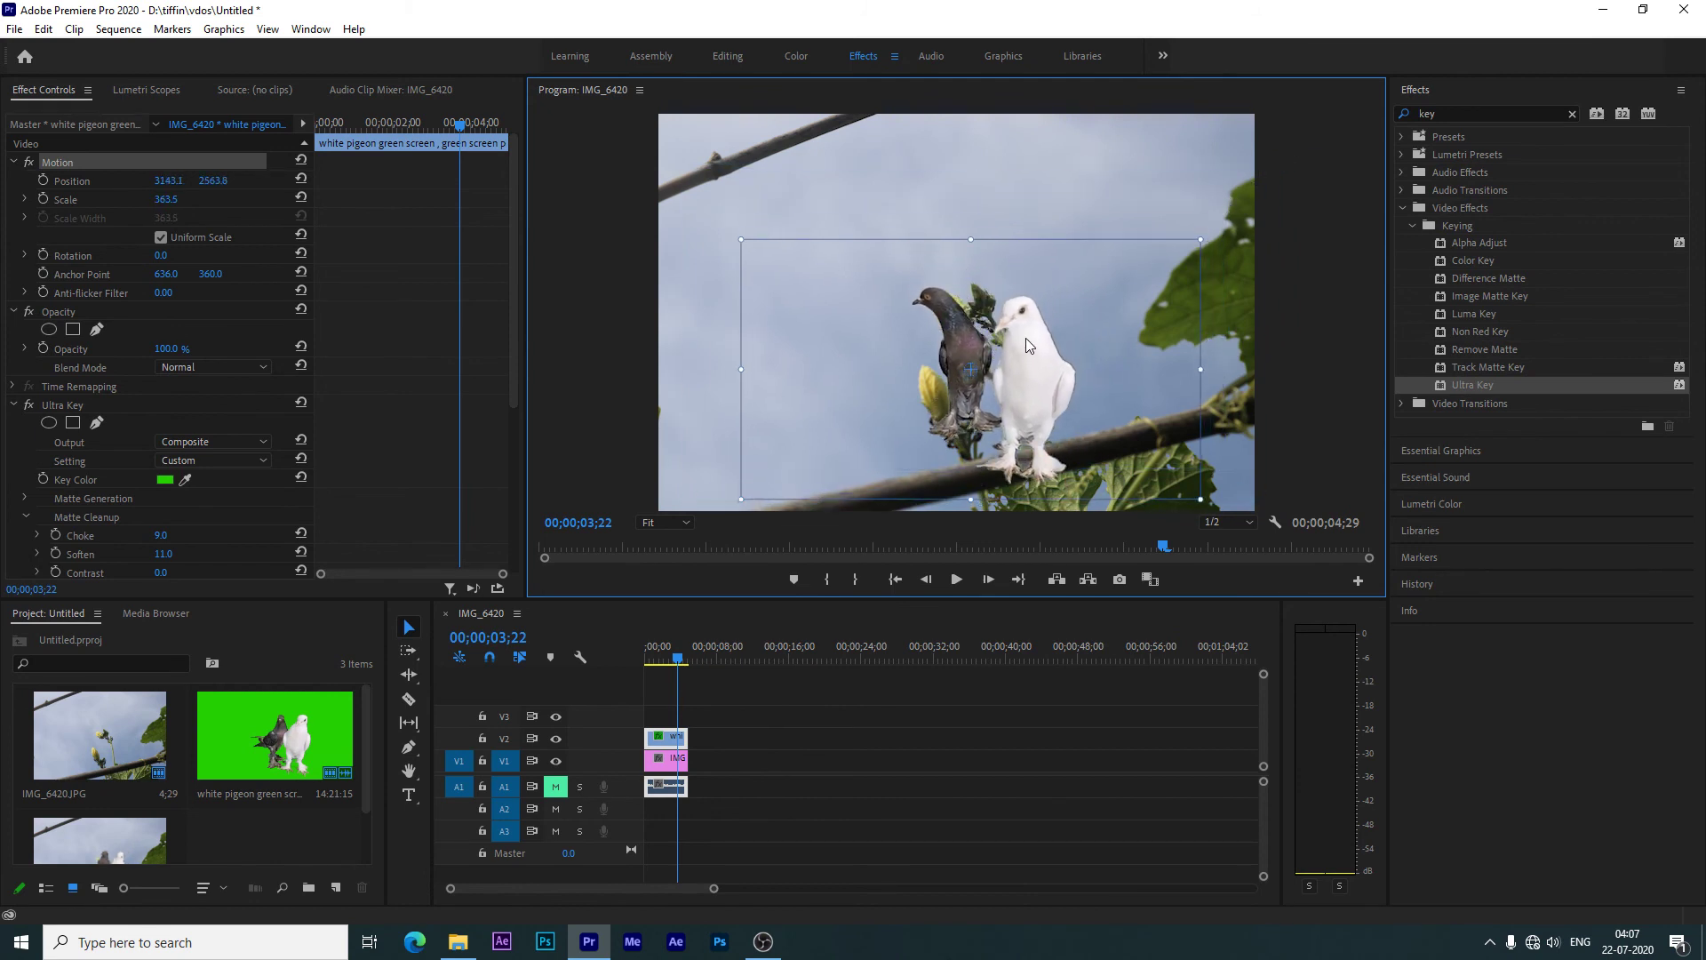
{"action": "left_click_drag", "start_coordinate": [1196, 226], "coordinate": [1240, 216]}
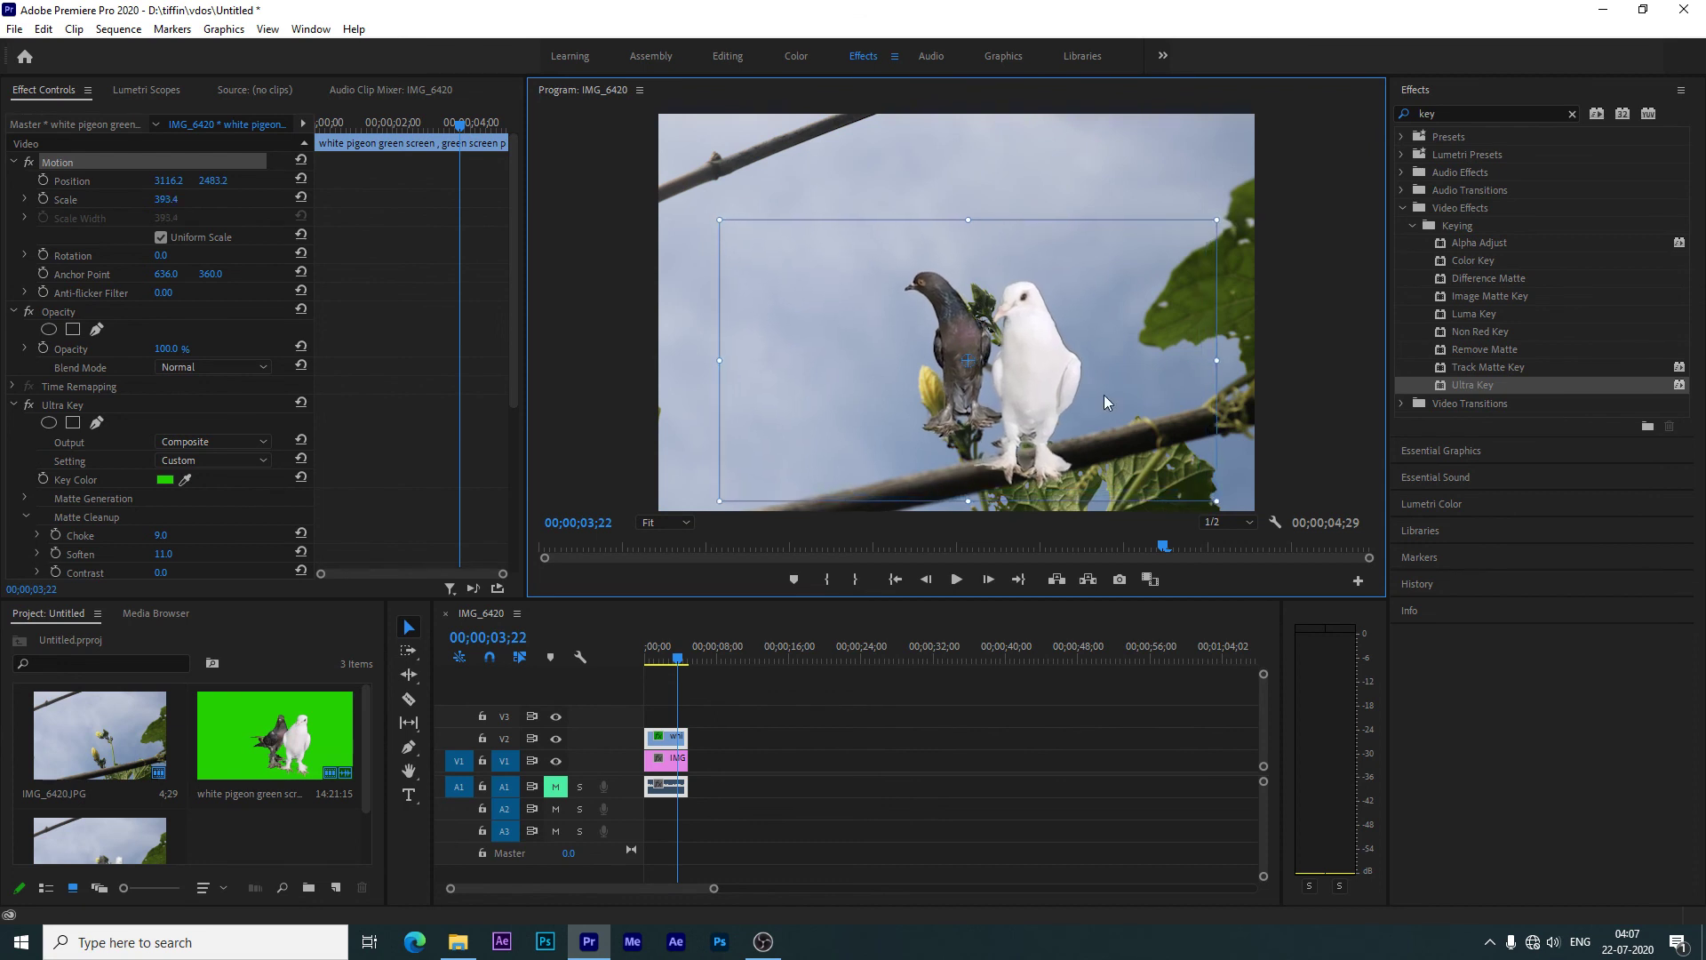
{"action": "left_click_drag", "start_coordinate": [1105, 395], "coordinate": [1095, 386]}
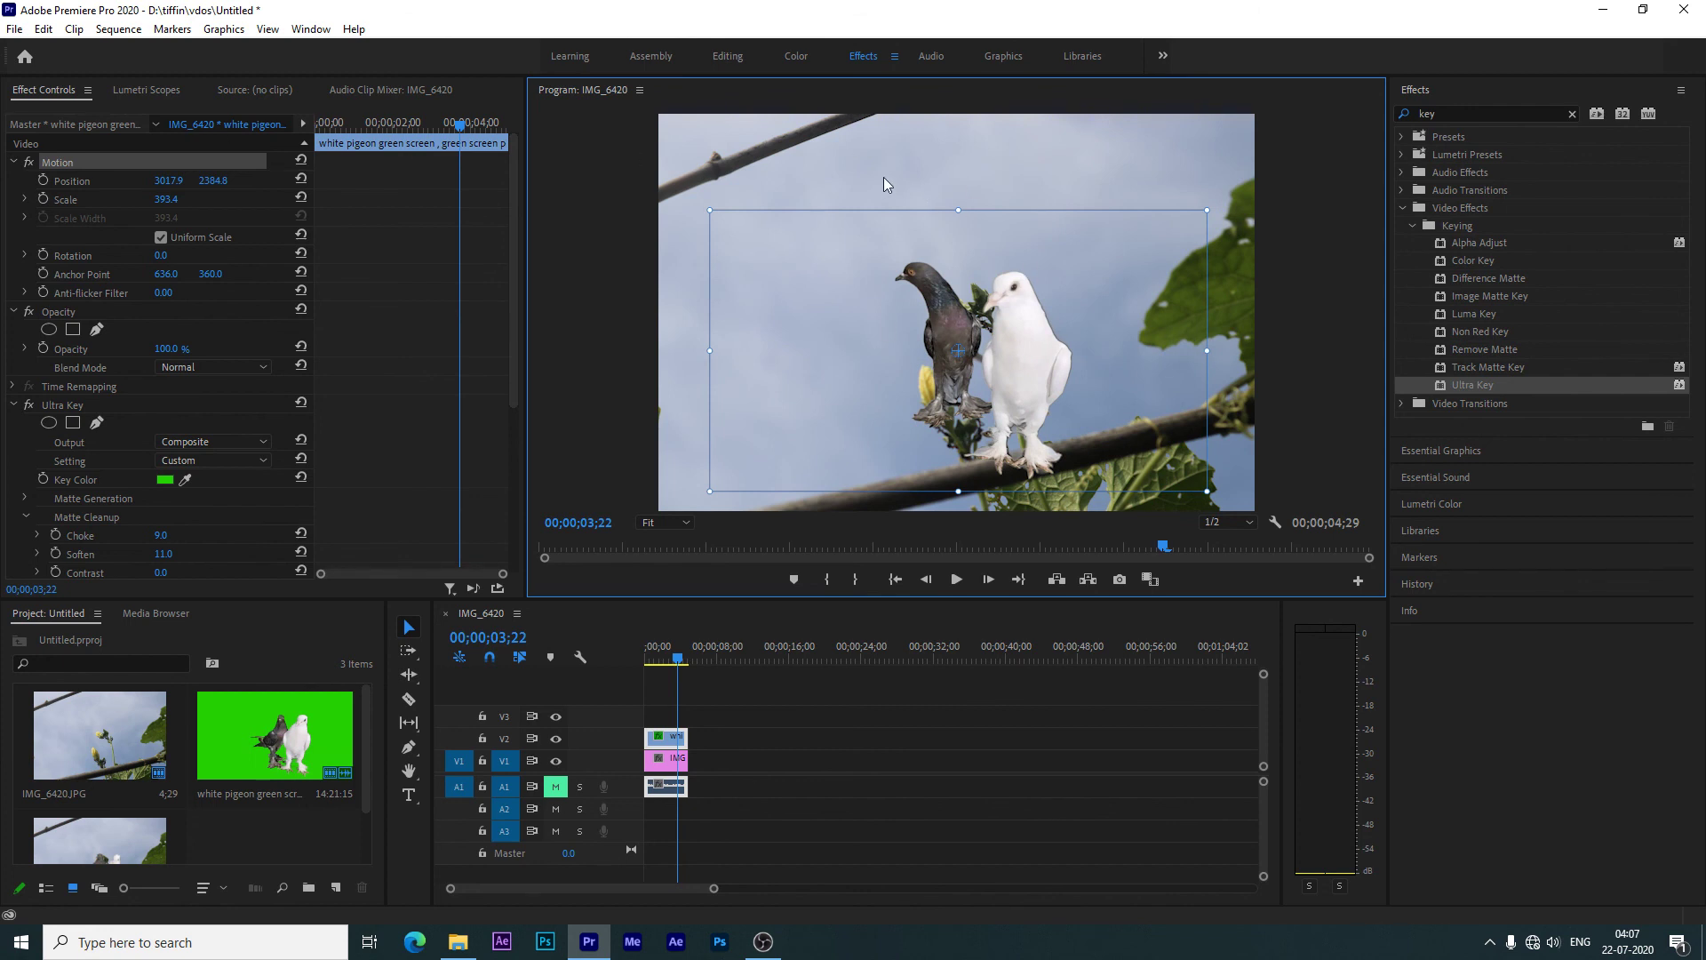
- Select the IMG_6420.JPG background clip on track V1
{"action": "left_click", "coordinate": [946, 174]}
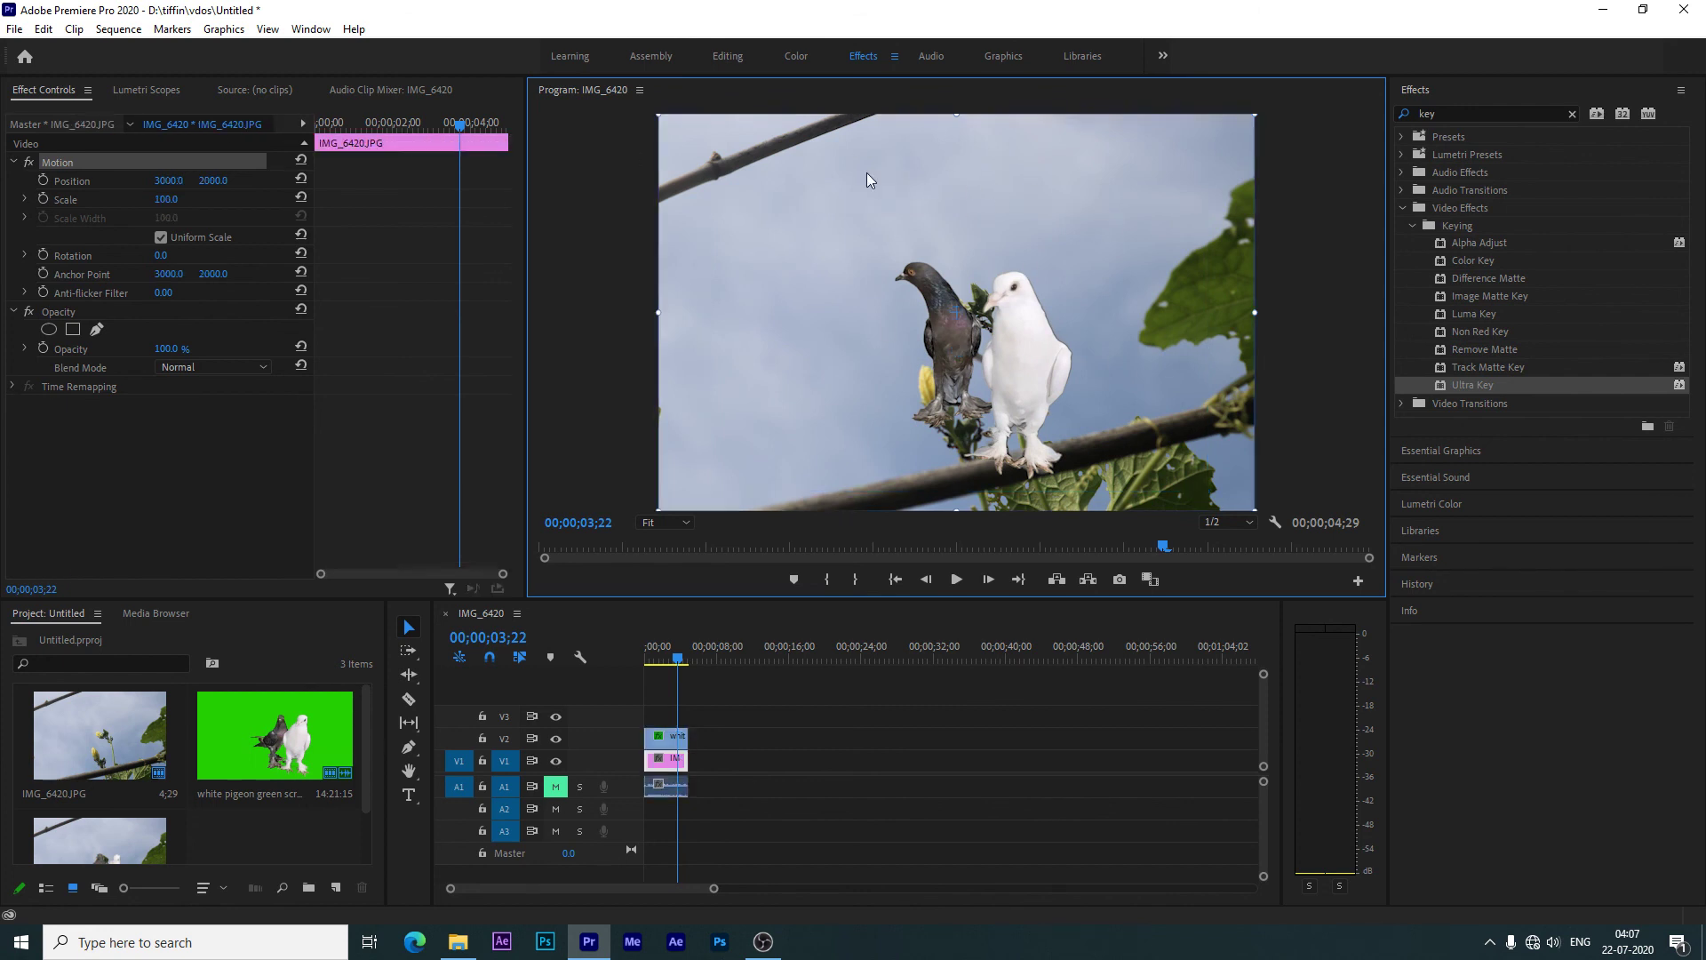